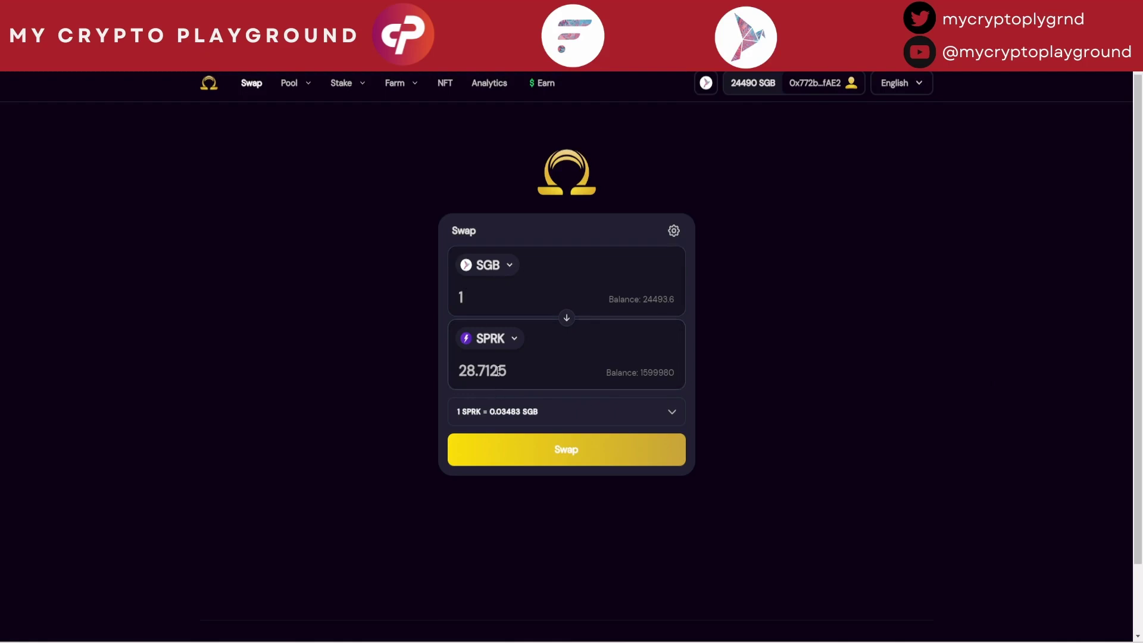
Reverse the swap direction to SPRK for SGB and set the SPRK amount to 1.
left_click(567, 318)
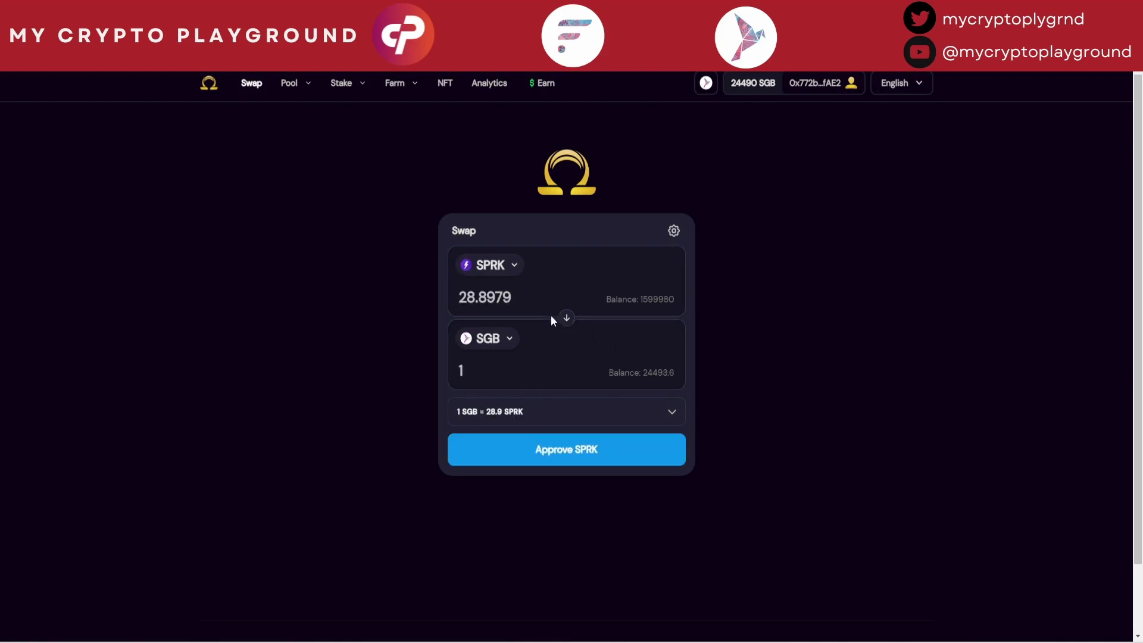
double_click(494, 299)
type("1")
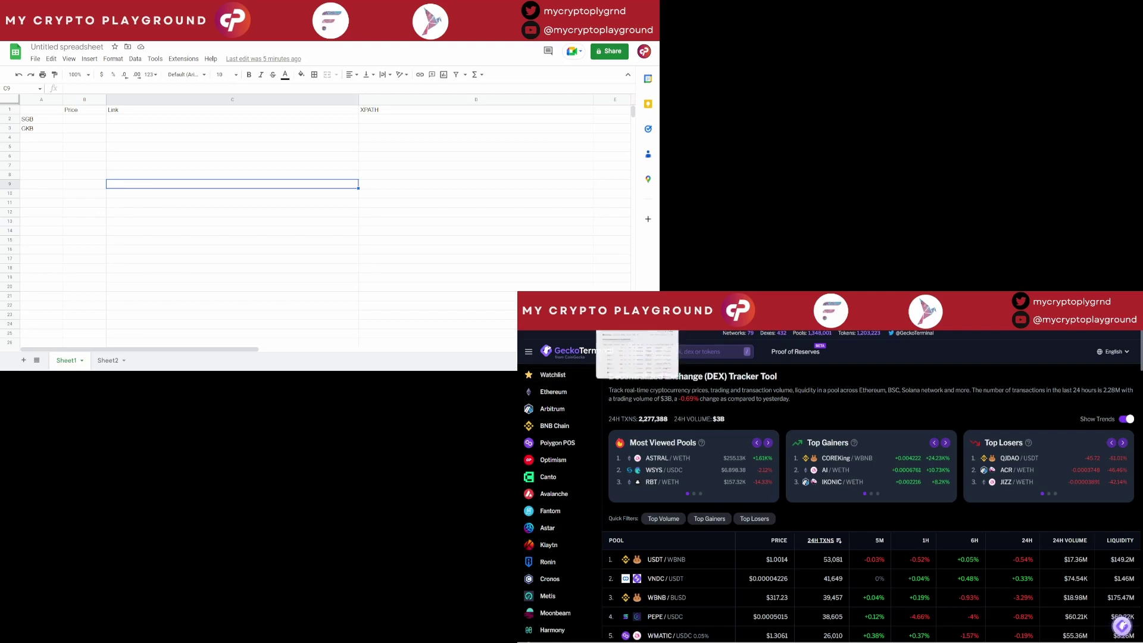
Switch to CoinMarketCap, search for the Songbird (SGB) coin and open its page.
left_click(634, 300)
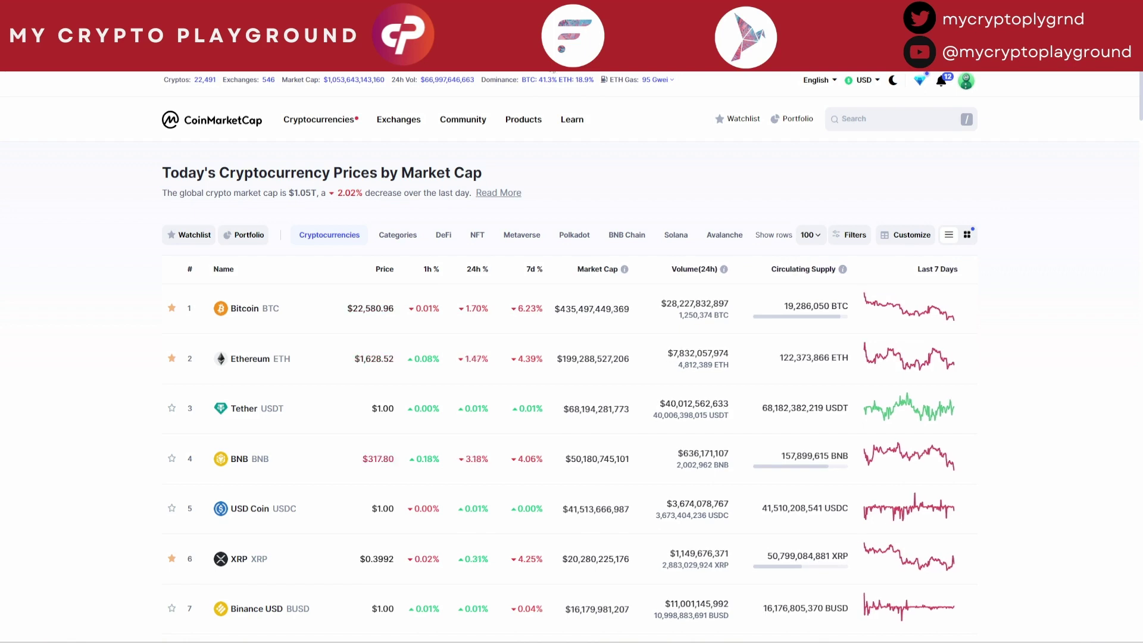
left_click(863, 124)
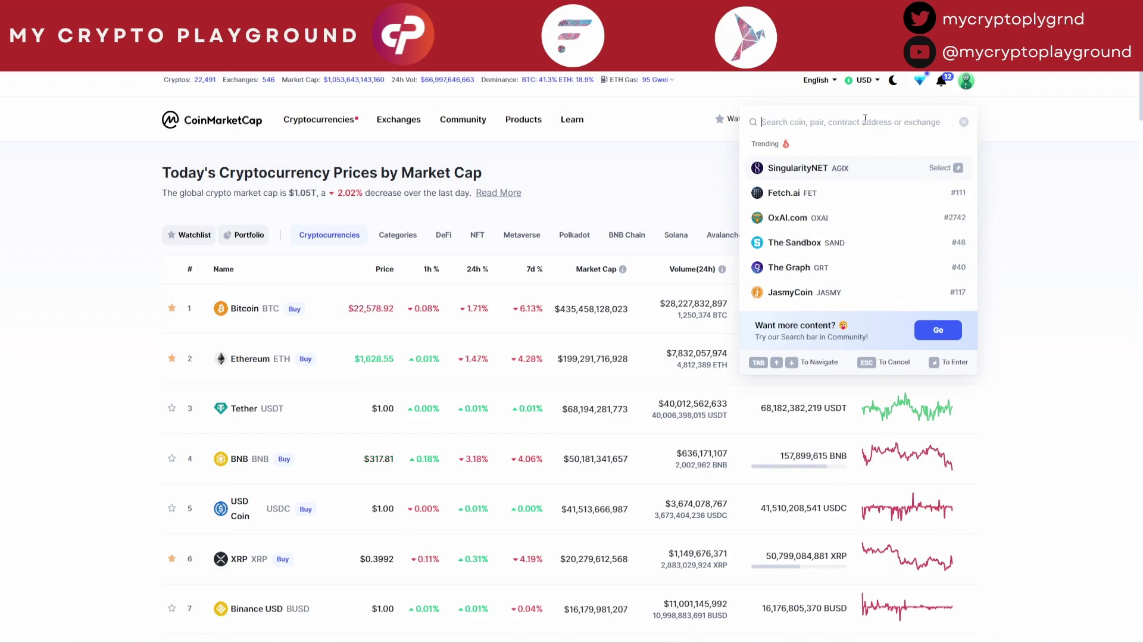
type("sogbir")
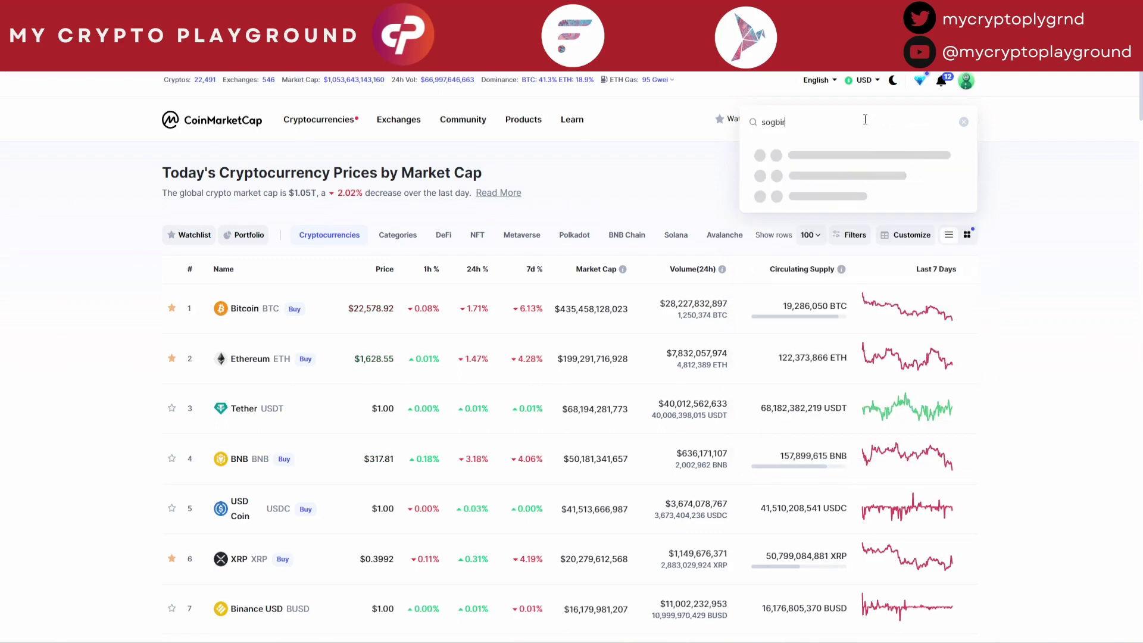
key("BackSpace")
key("BackSpace")
key("BackSpace")
key("BackSpace")
type("ngb")
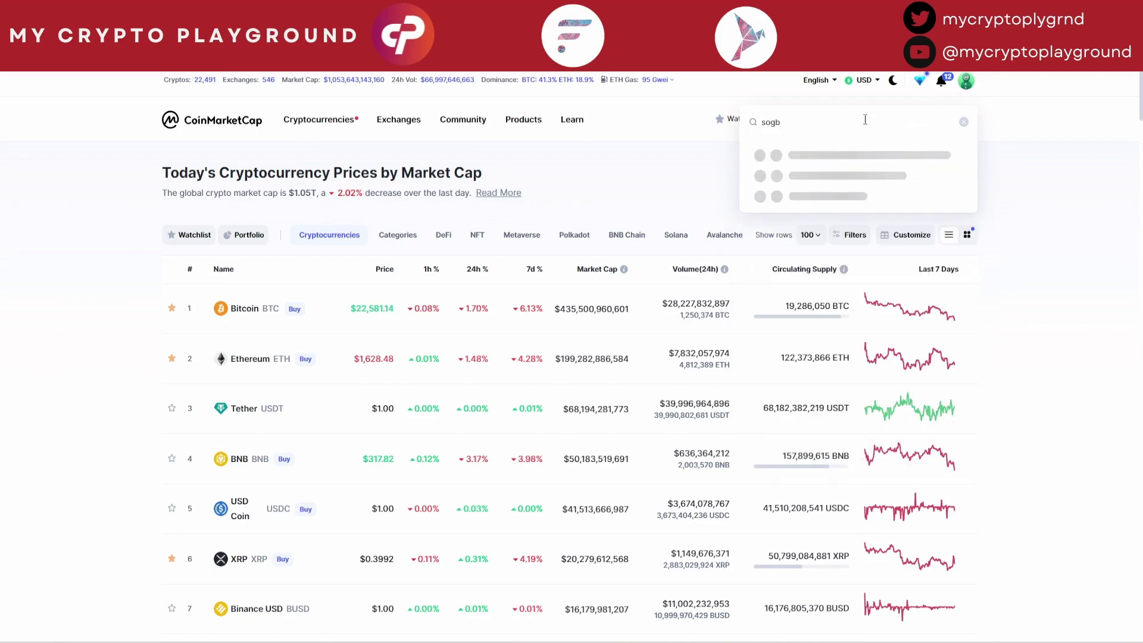
left_click(849, 196)
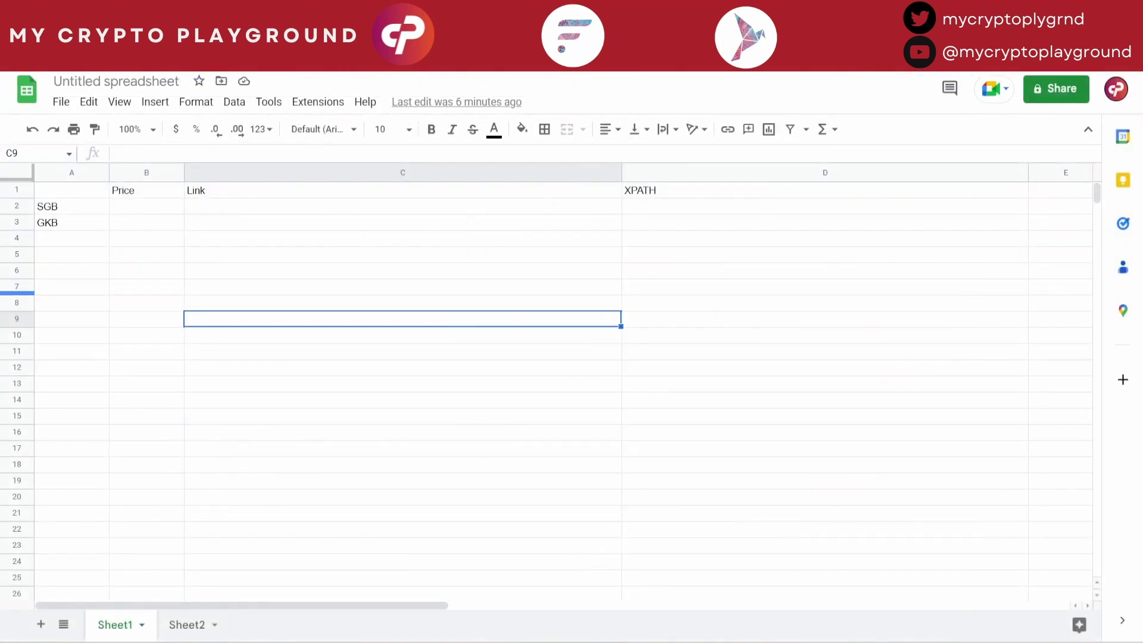
left_click(79, 206)
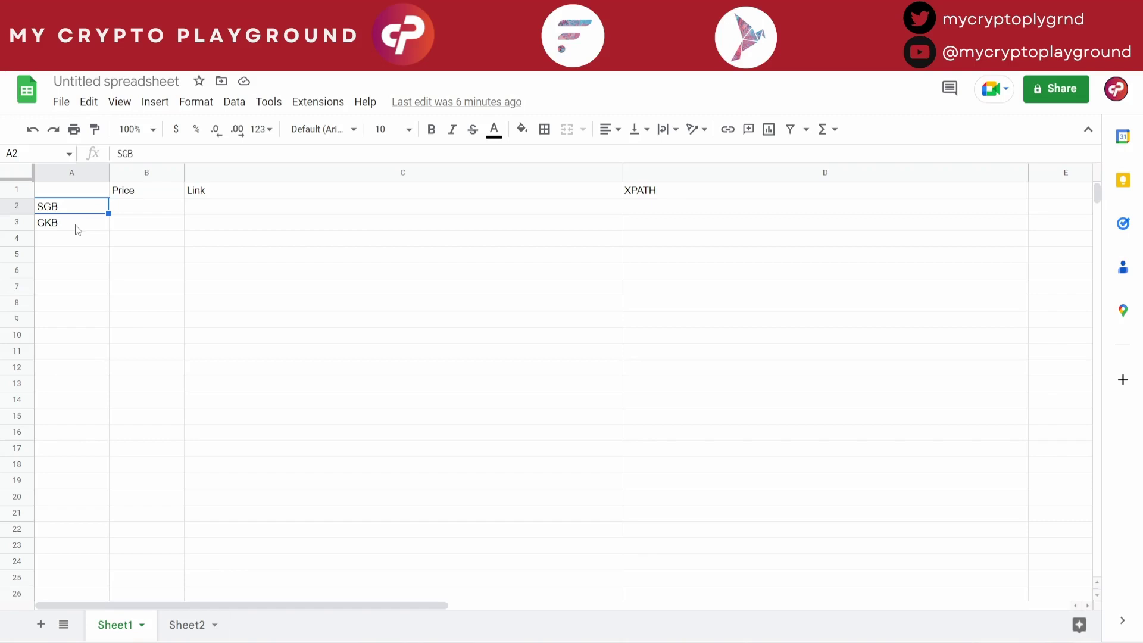
left_click(160, 196)
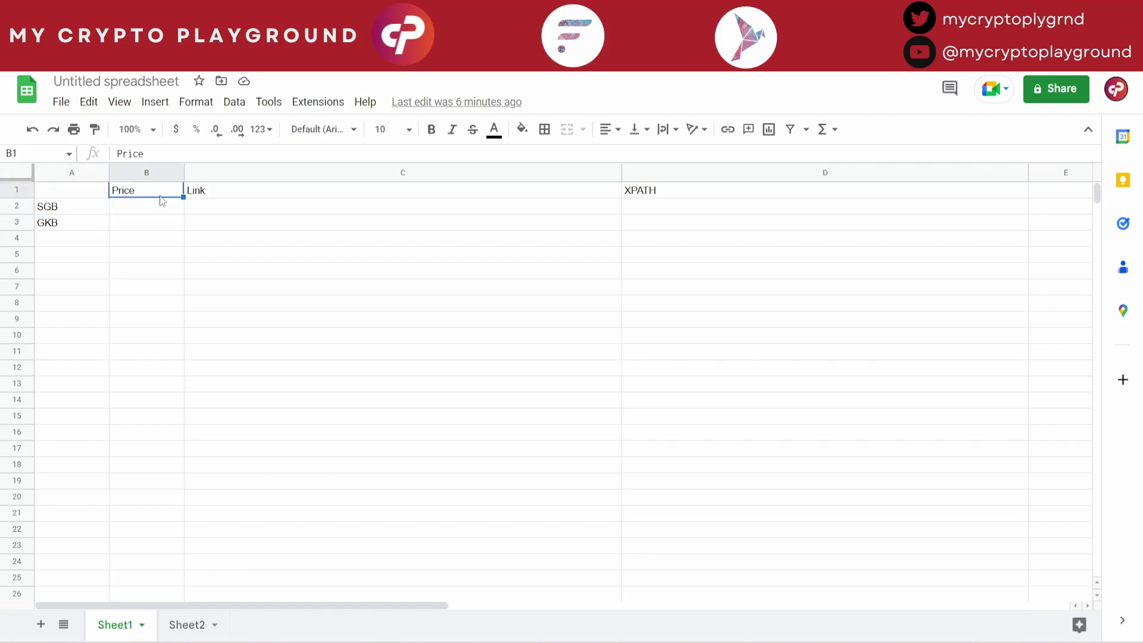
left_click(398, 194)
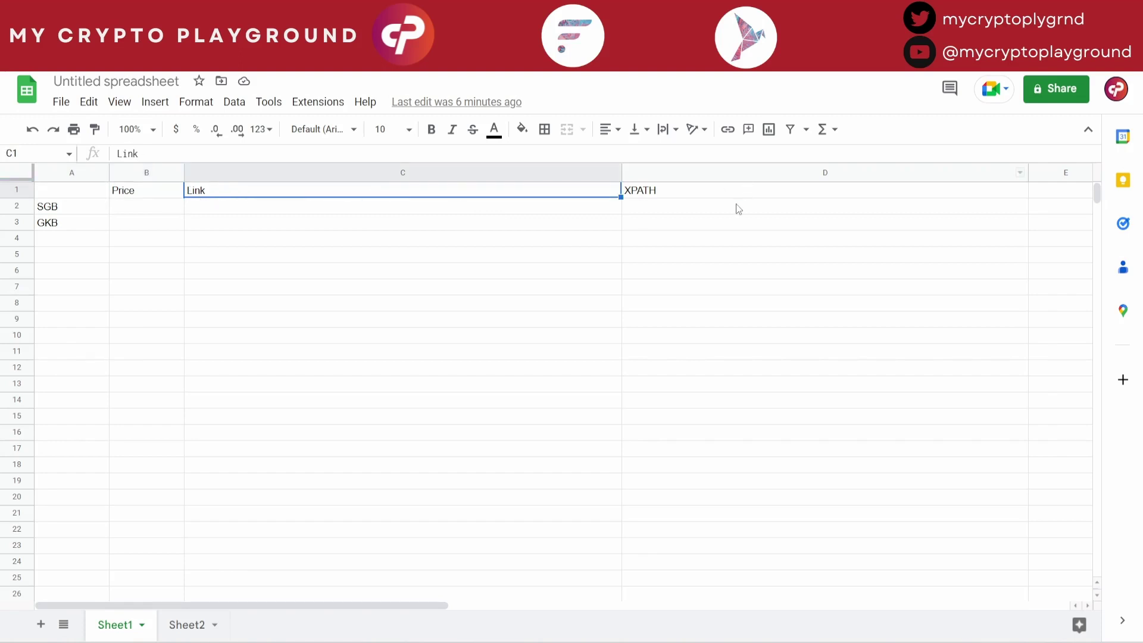
left_click(689, 193)
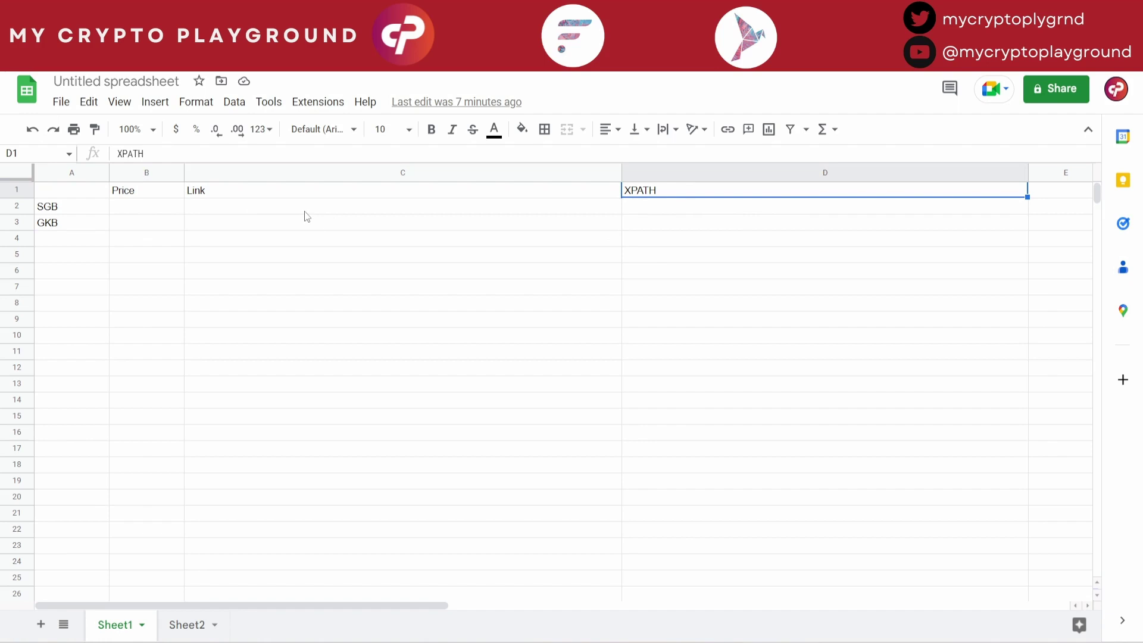
left_click(66, 215)
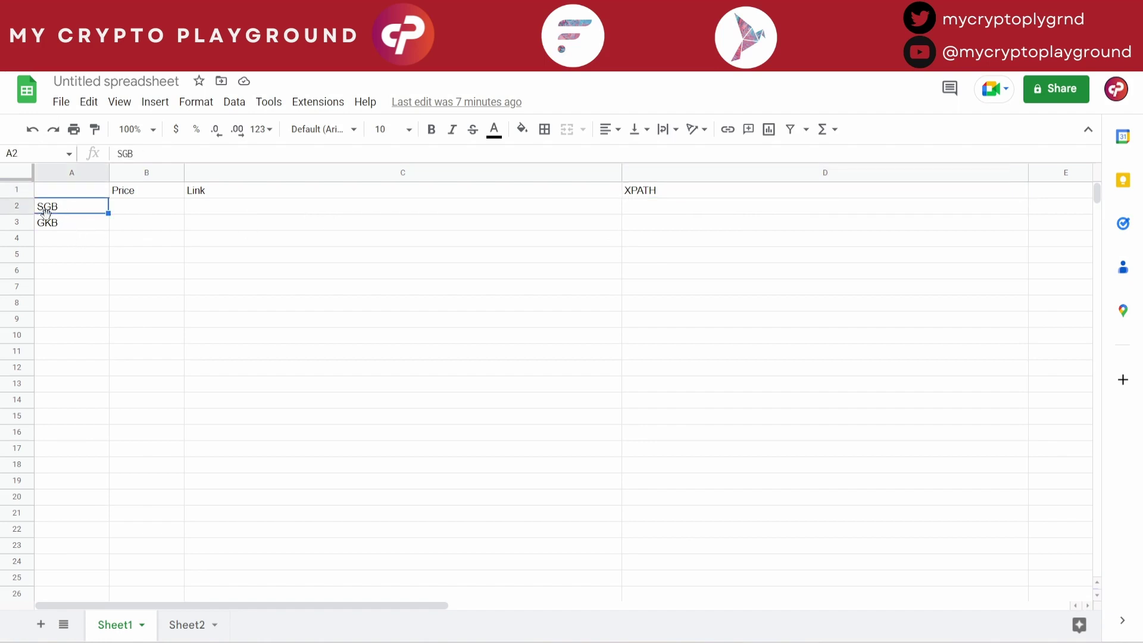
Copy the web address of CoinMarketCap's Songbird page into the SGB row's Link cell, C2, in the Google Sheets spreadsheet.
left_click(227, 215)
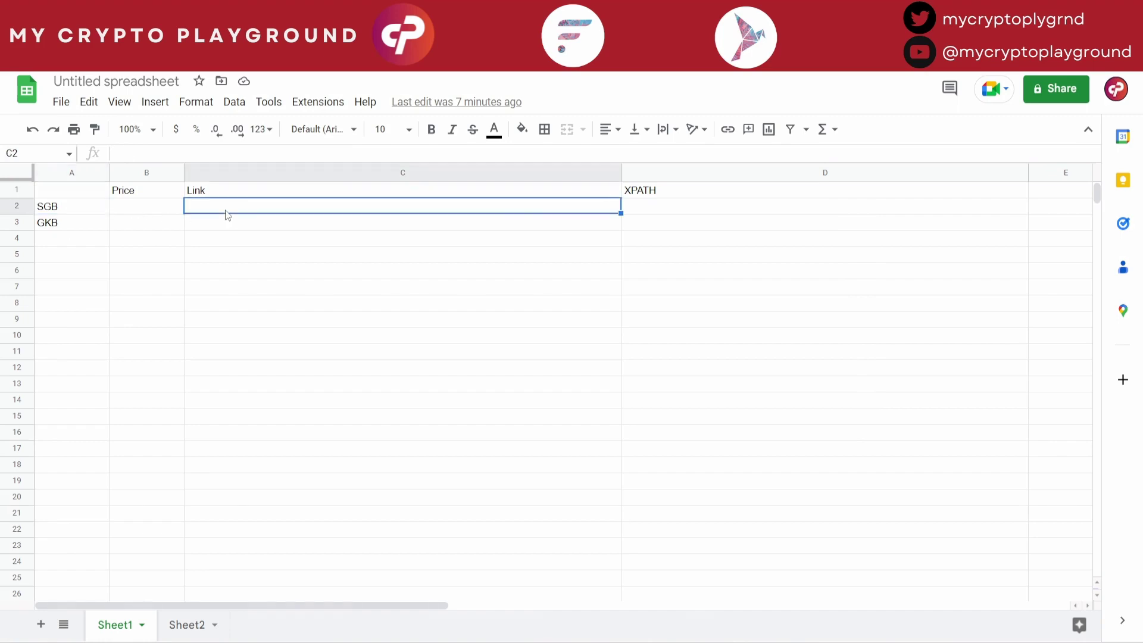
key("ctrl+Tab")
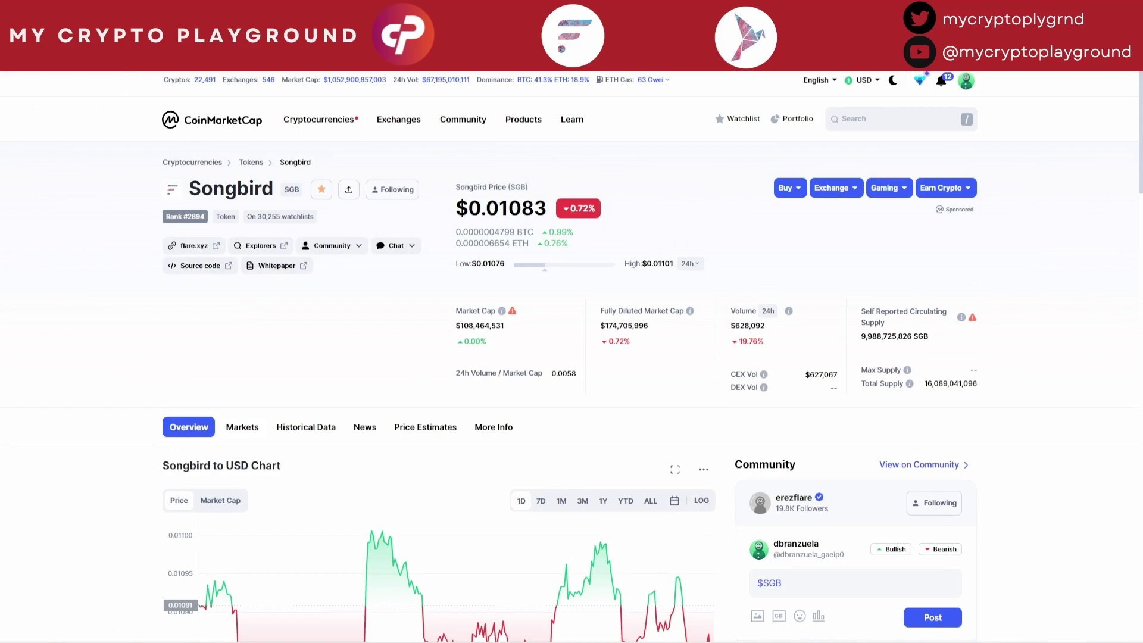
right_click(152, 55)
left_click(237, 126)
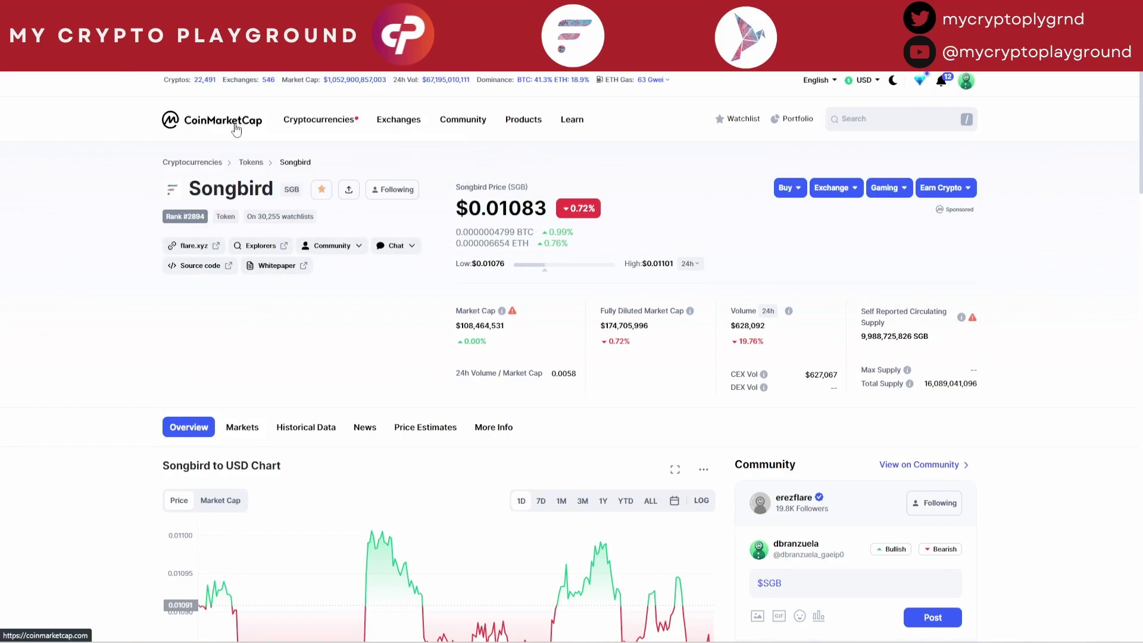
key("ctrl+Tab")
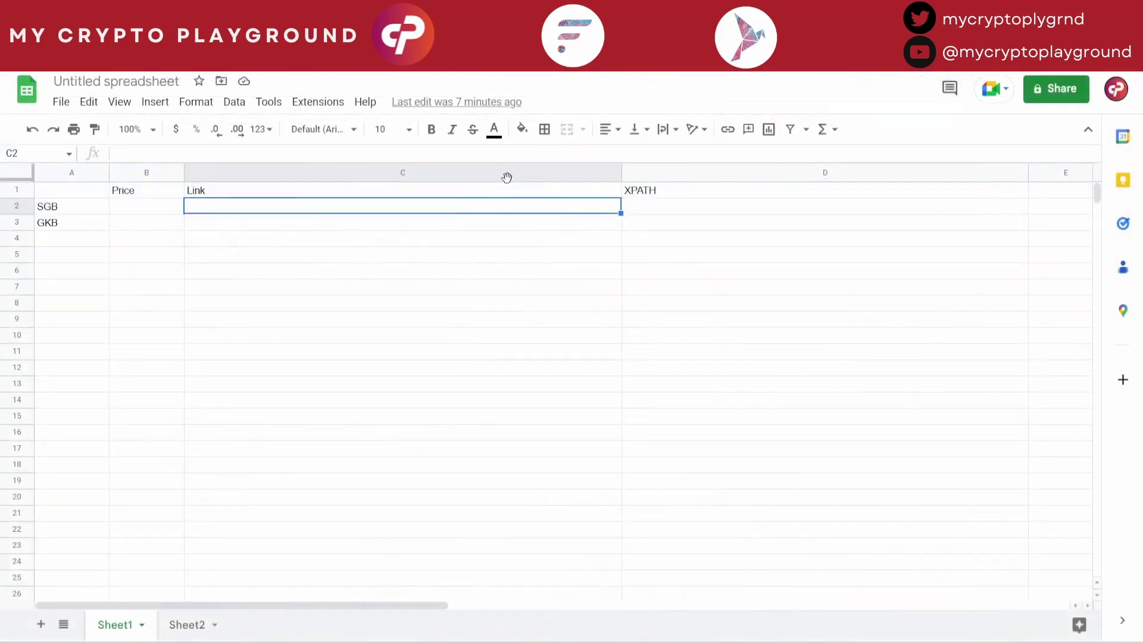
right_click(257, 209)
left_click(222, 209)
right_click(220, 209)
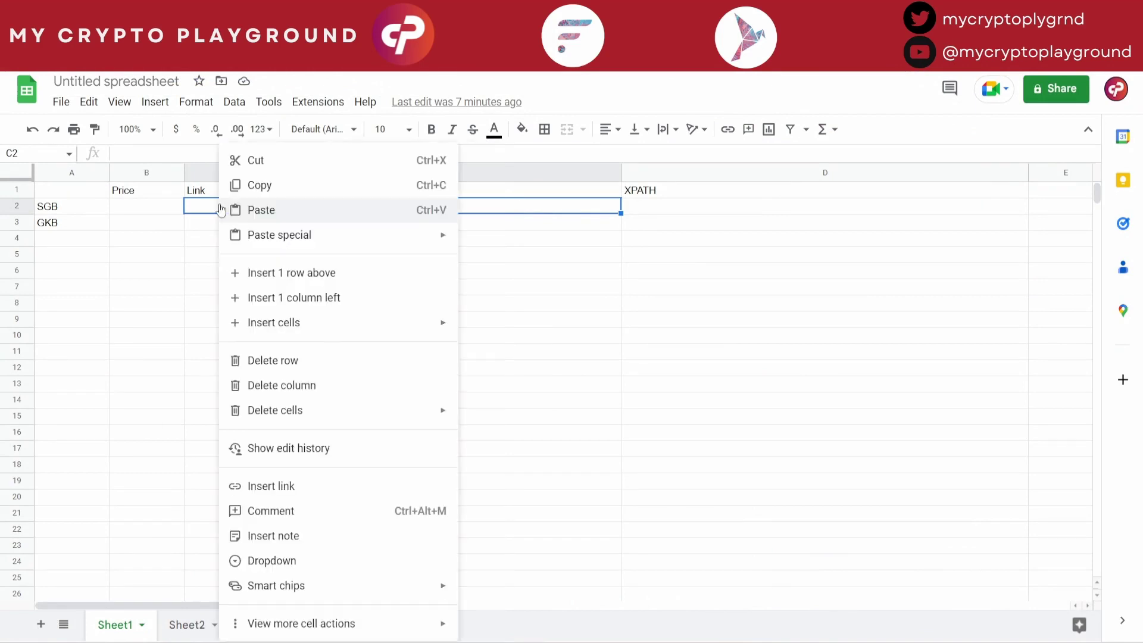
left_click(300, 213)
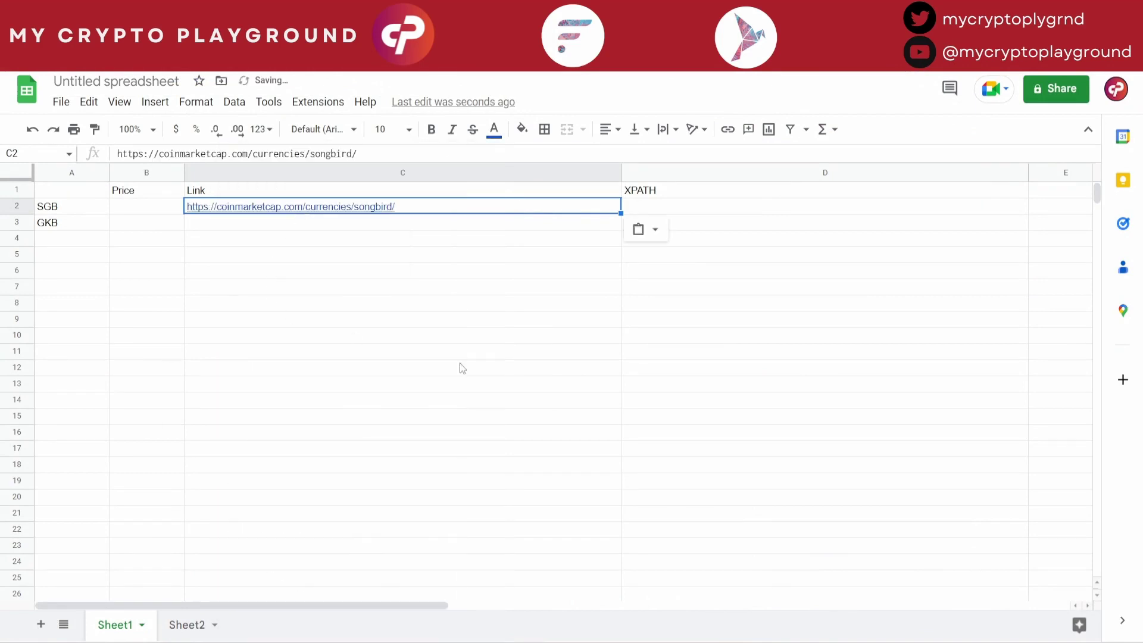
Inspect the Songbird price on the CoinMarketCap page and copy the full XPath of its span element.
left_click(776, 322)
left_click(658, 207)
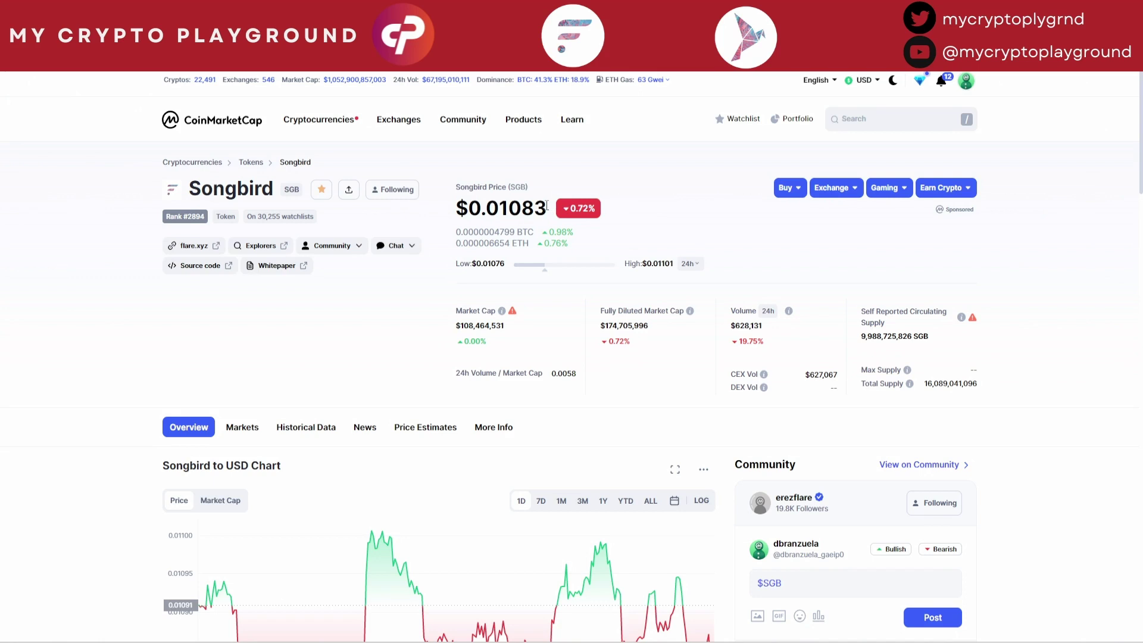
left_click_drag(546, 205, 462, 201)
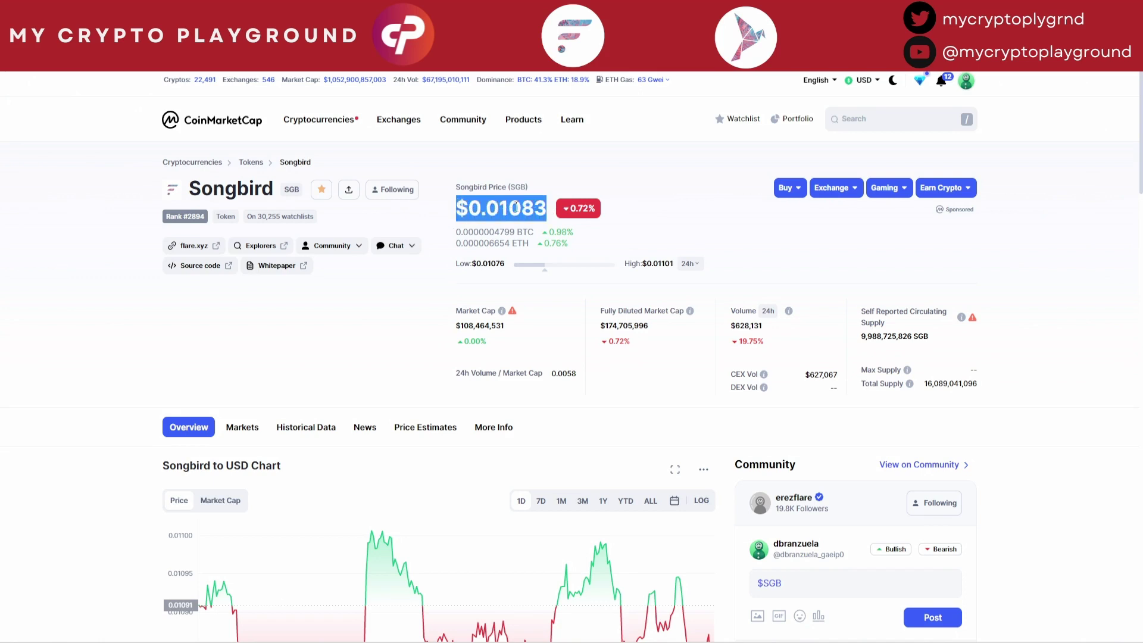
right_click(485, 205)
left_click(535, 280)
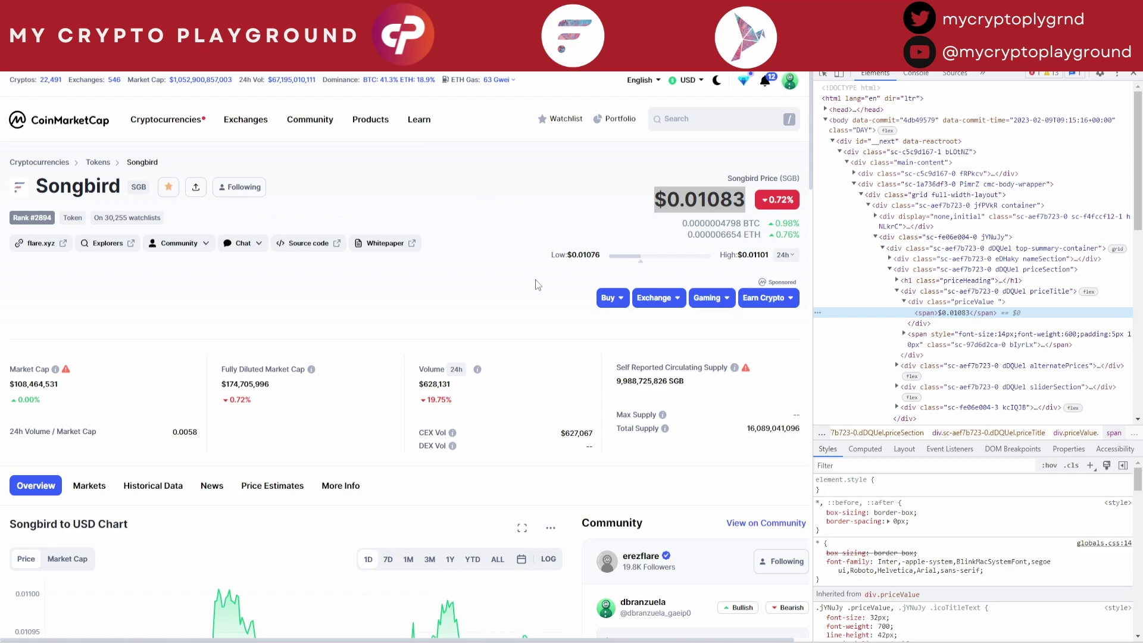
right_click(898, 316)
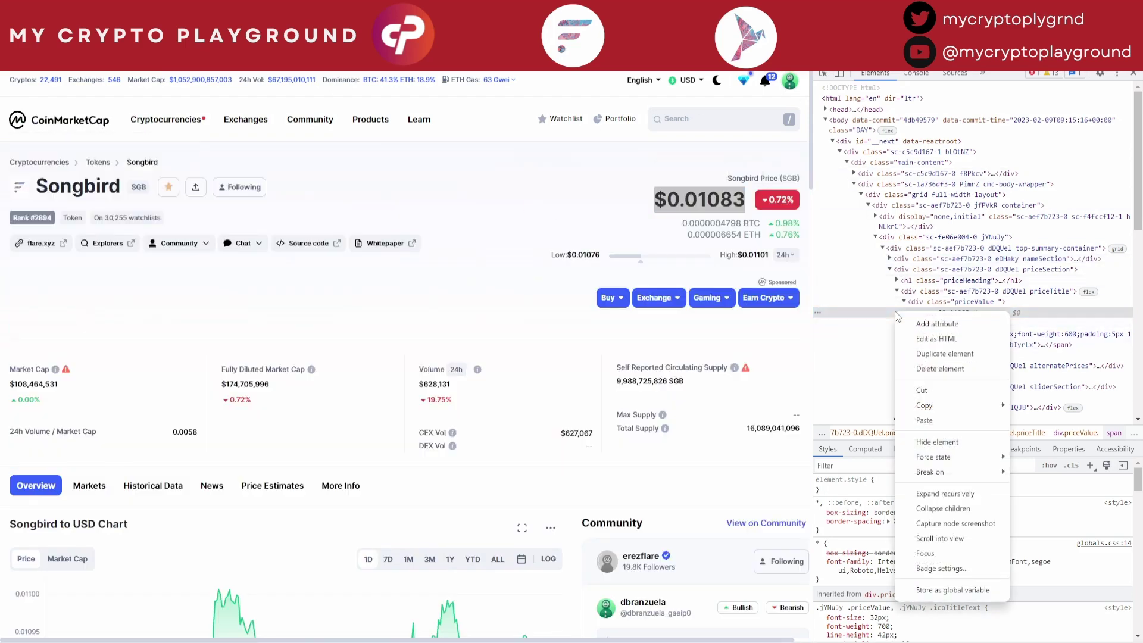
mouse_move(979, 402)
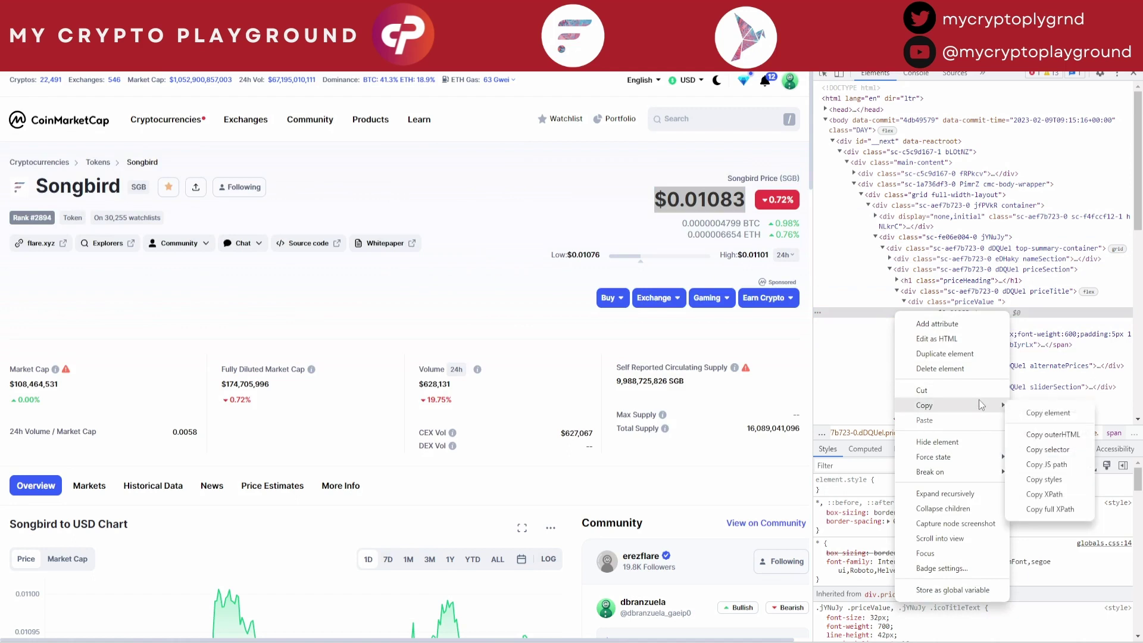
left_click(1078, 511)
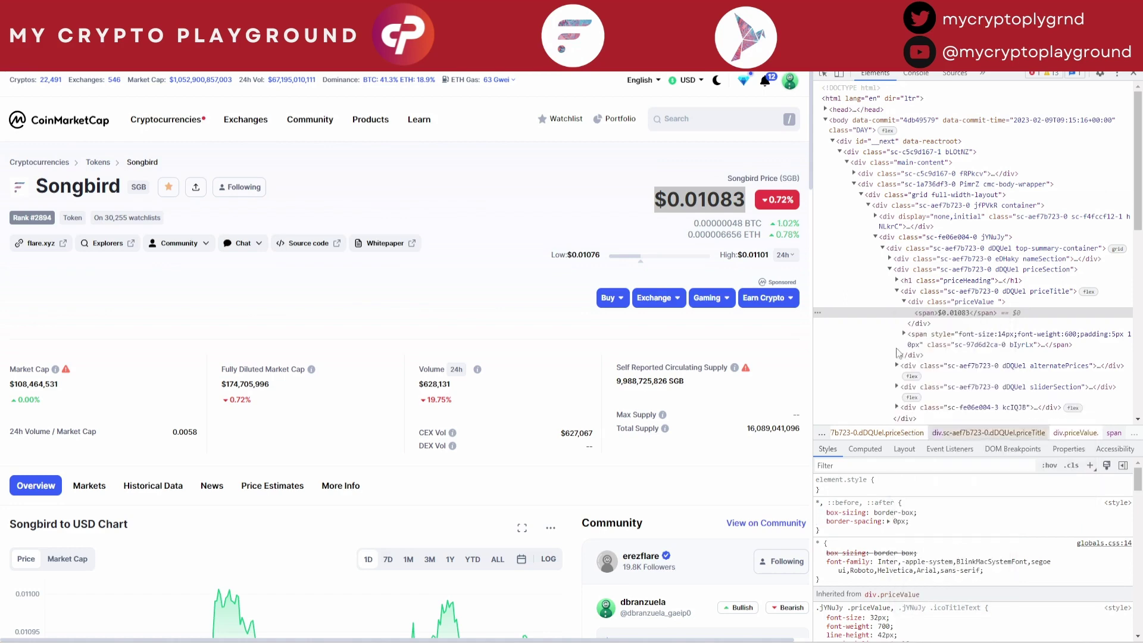
Return to the Google Sheets spreadsheet and paste the copied XPath into the SGB row's XPATH cell, D2.
left_click(381, 11)
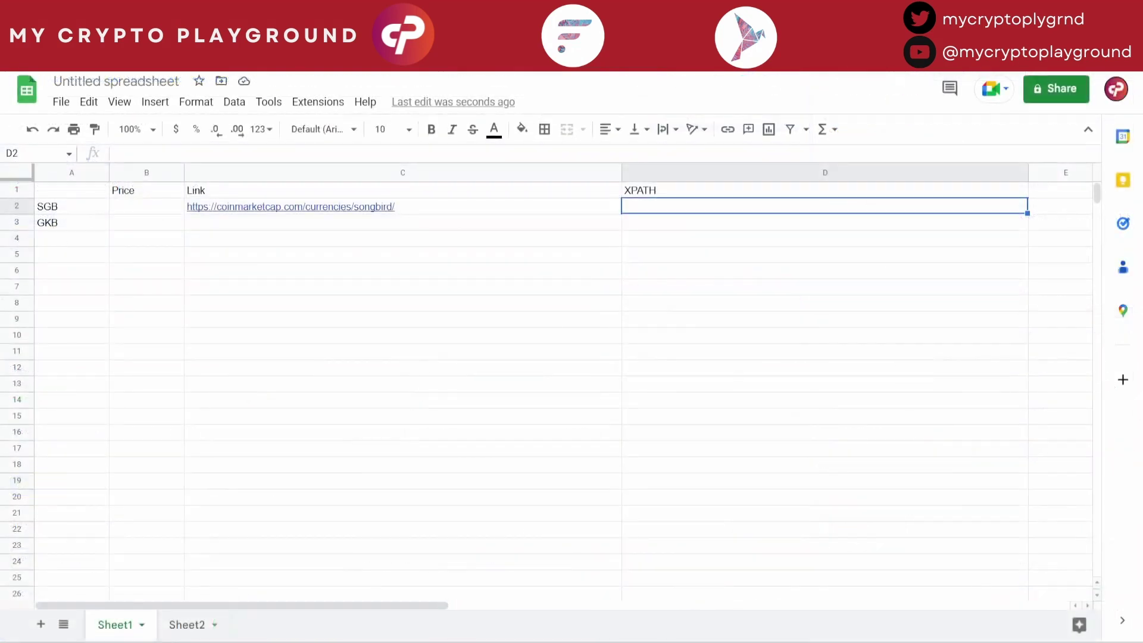
right_click(682, 209)
mouse_move(837, 238)
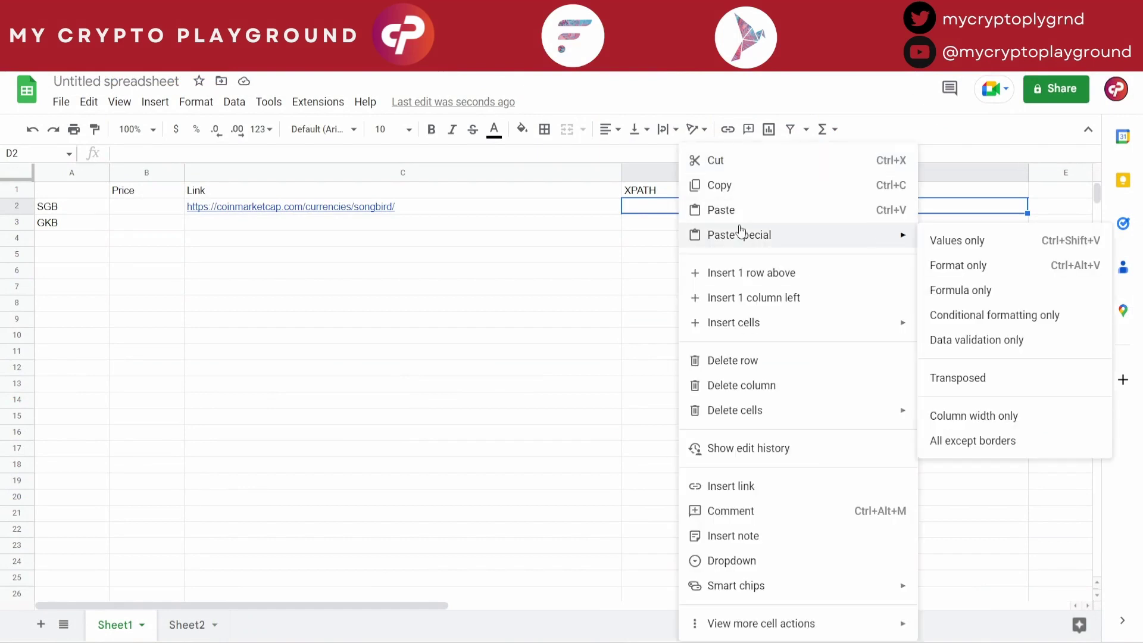
left_click(794, 211)
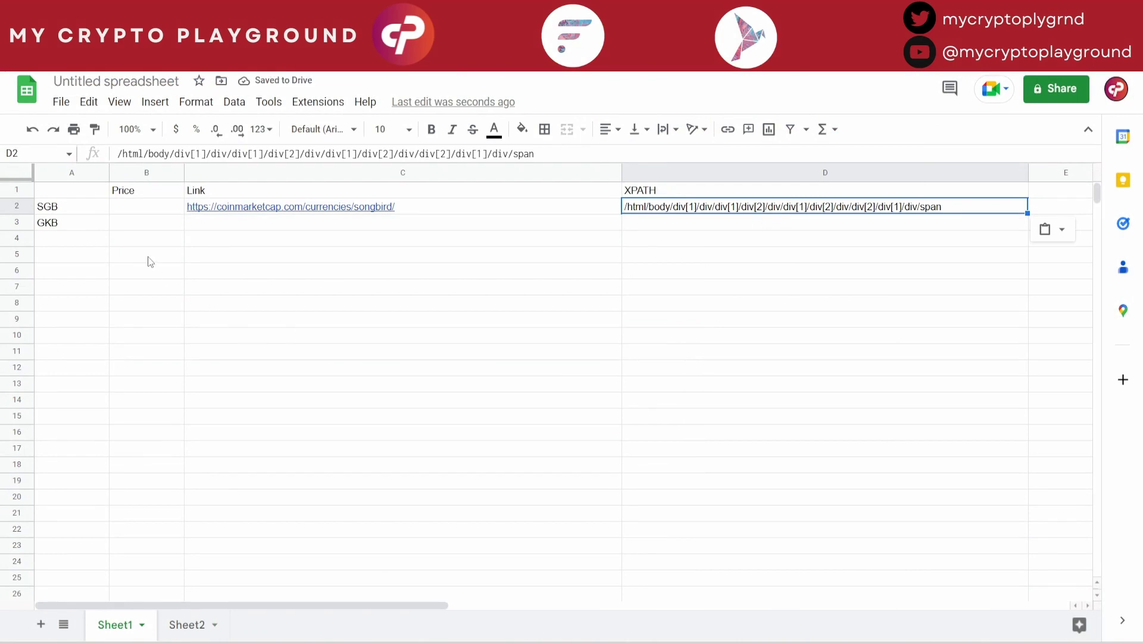
Enter the formula =IMPORTXML(C2,D2) in the SGB row's Price cell, B2.
left_click(153, 208)
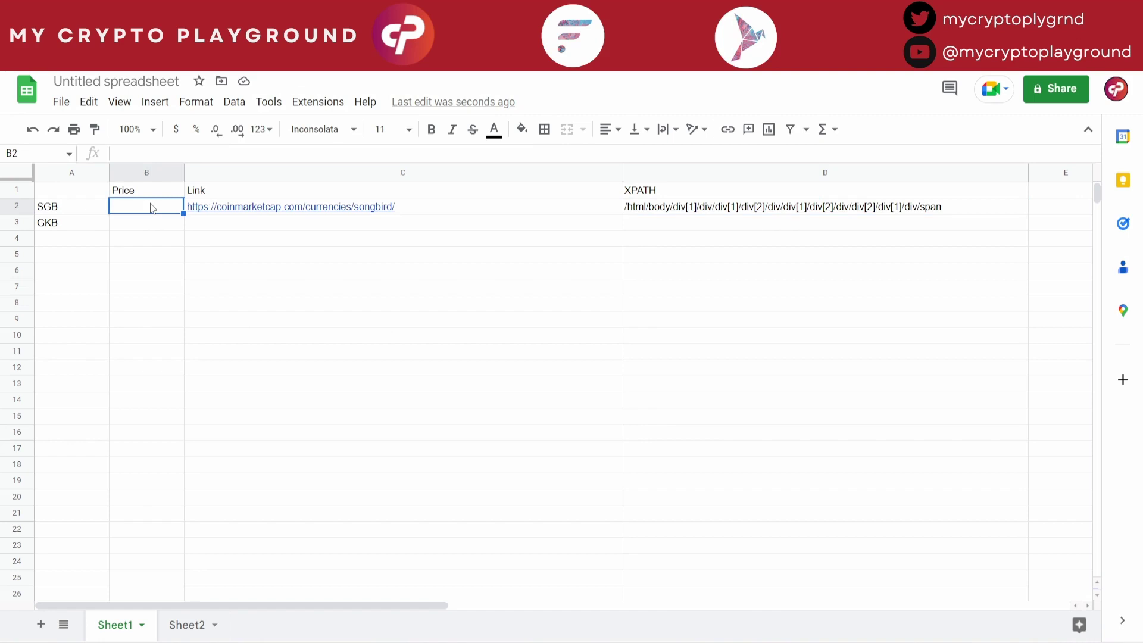
type("=")
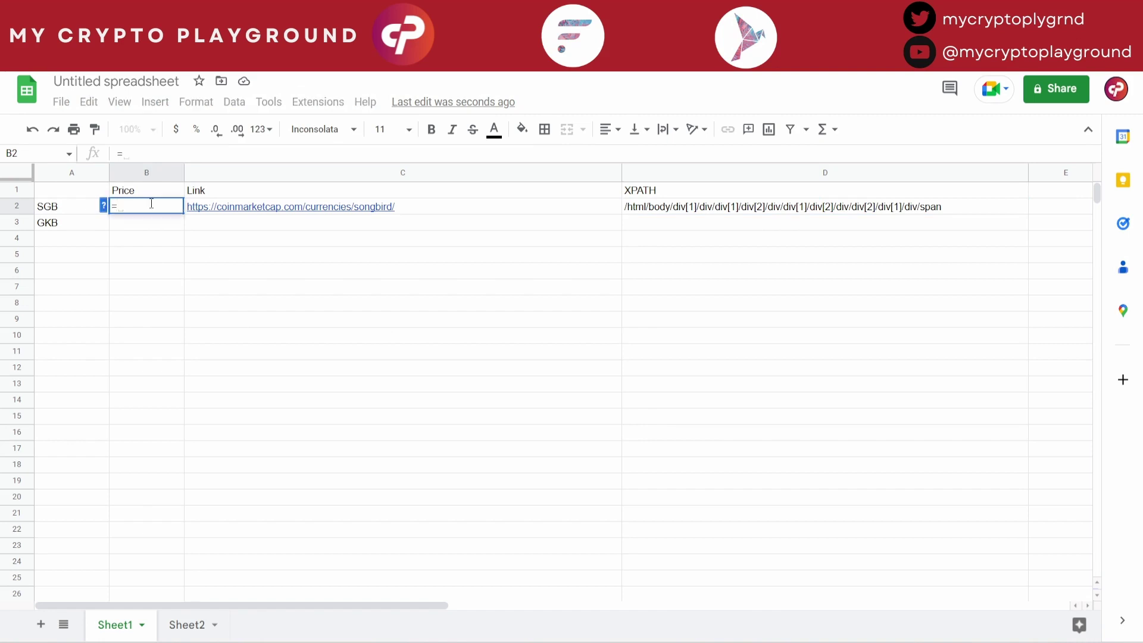
type("IMPO")
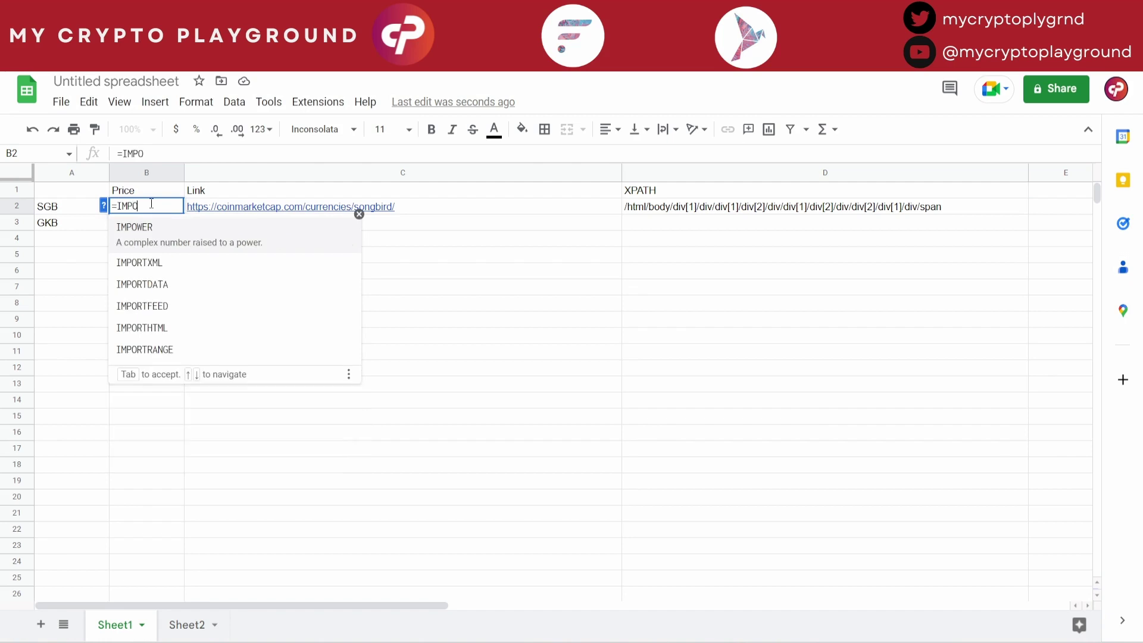
type("RTXM")
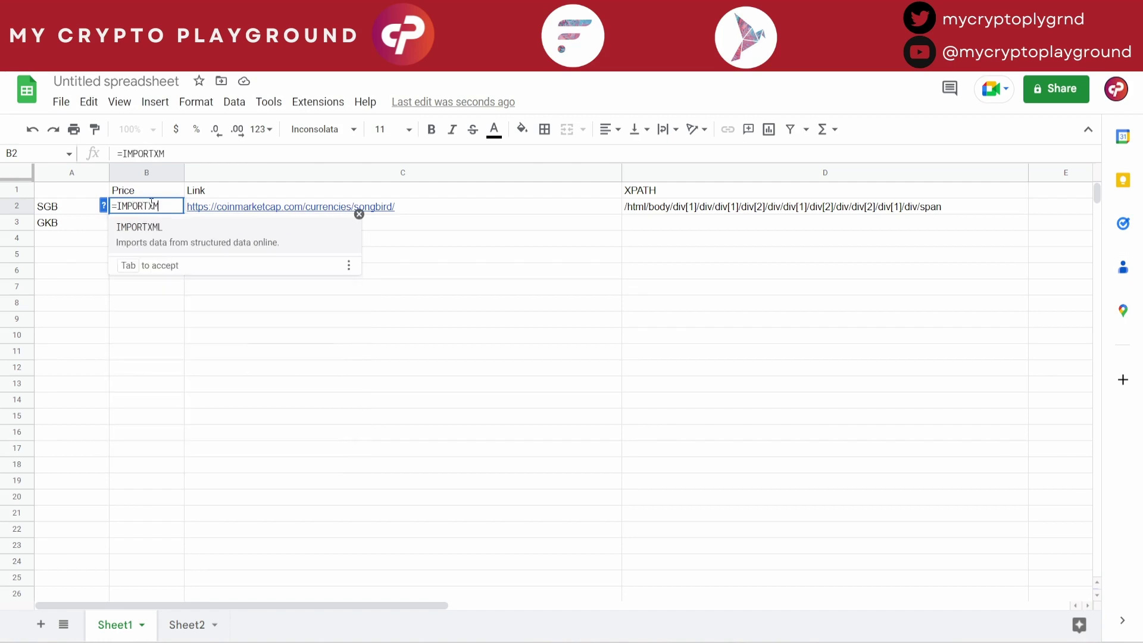
type("L(")
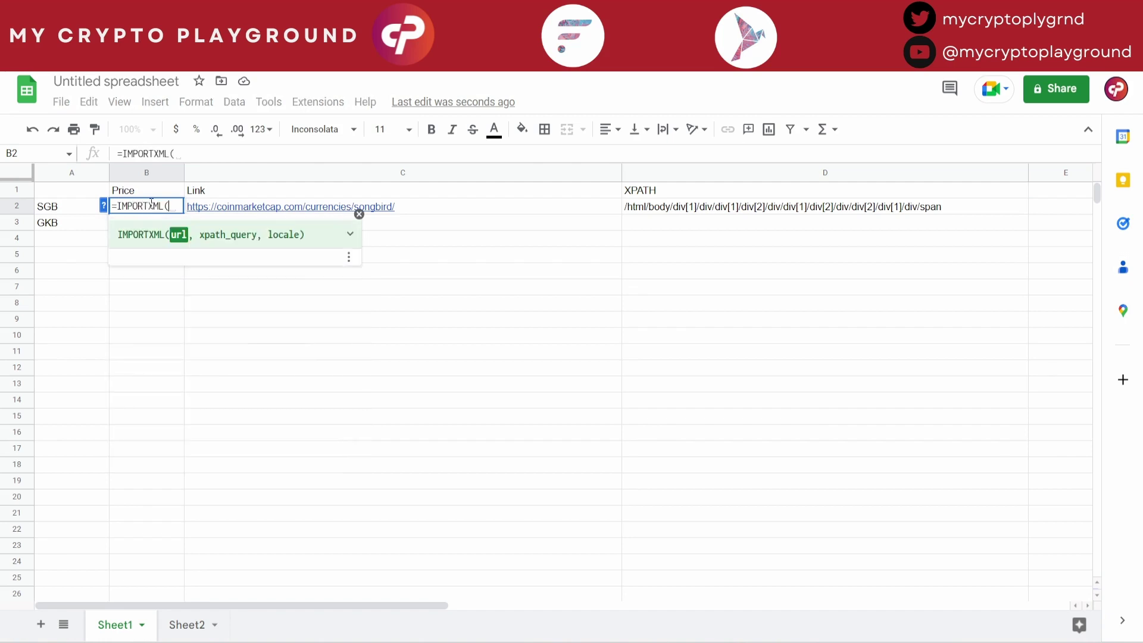
left_click(459, 205)
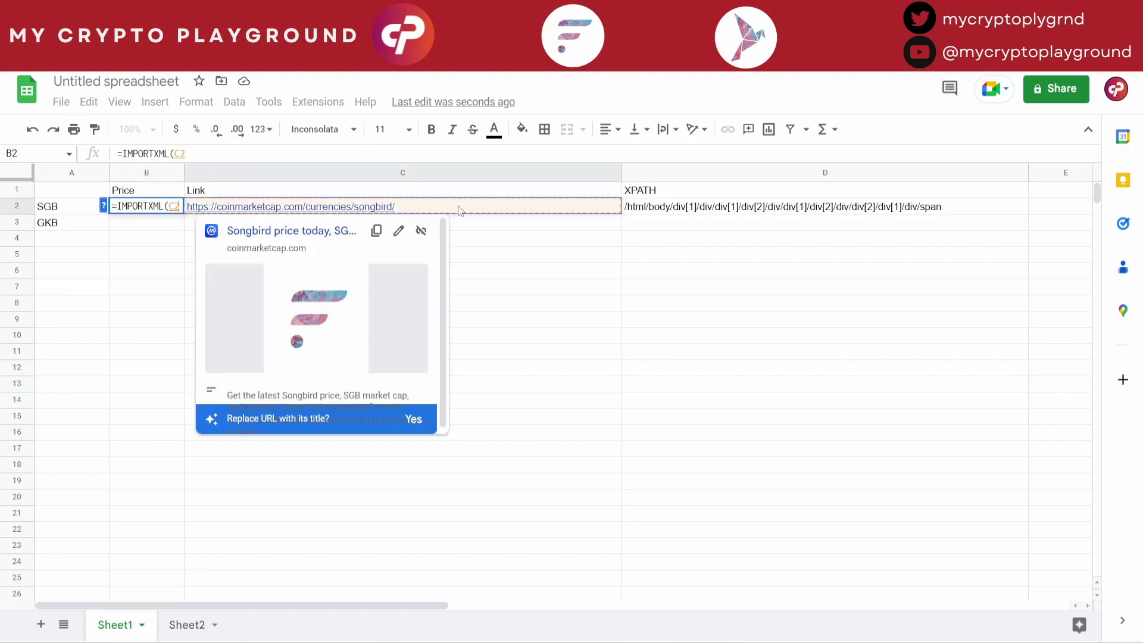
type(",")
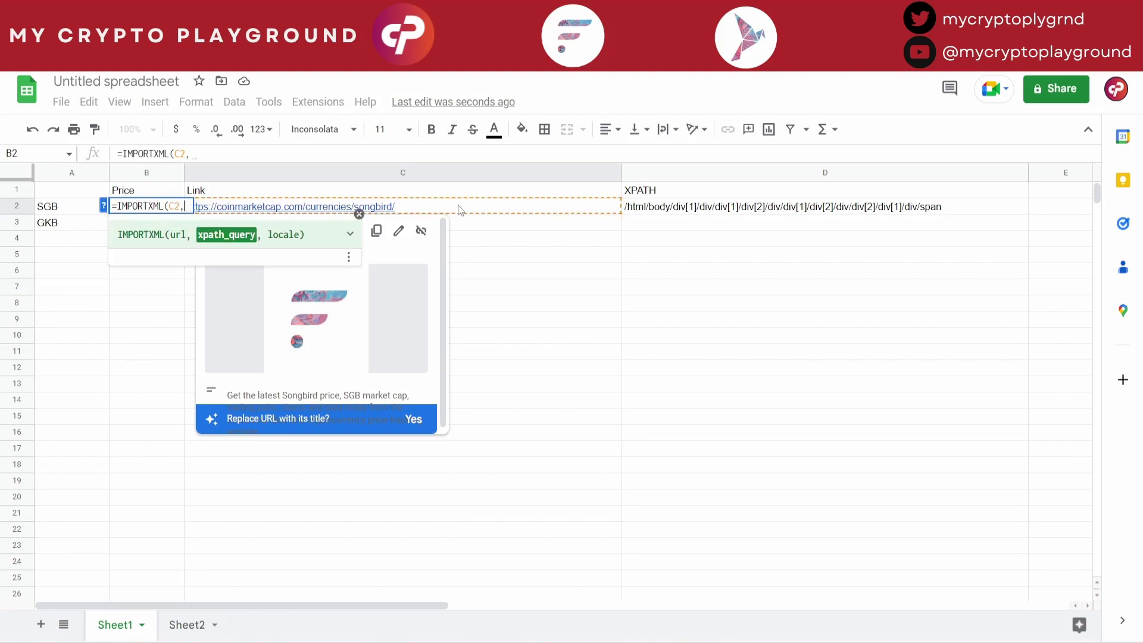
left_click(805, 207)
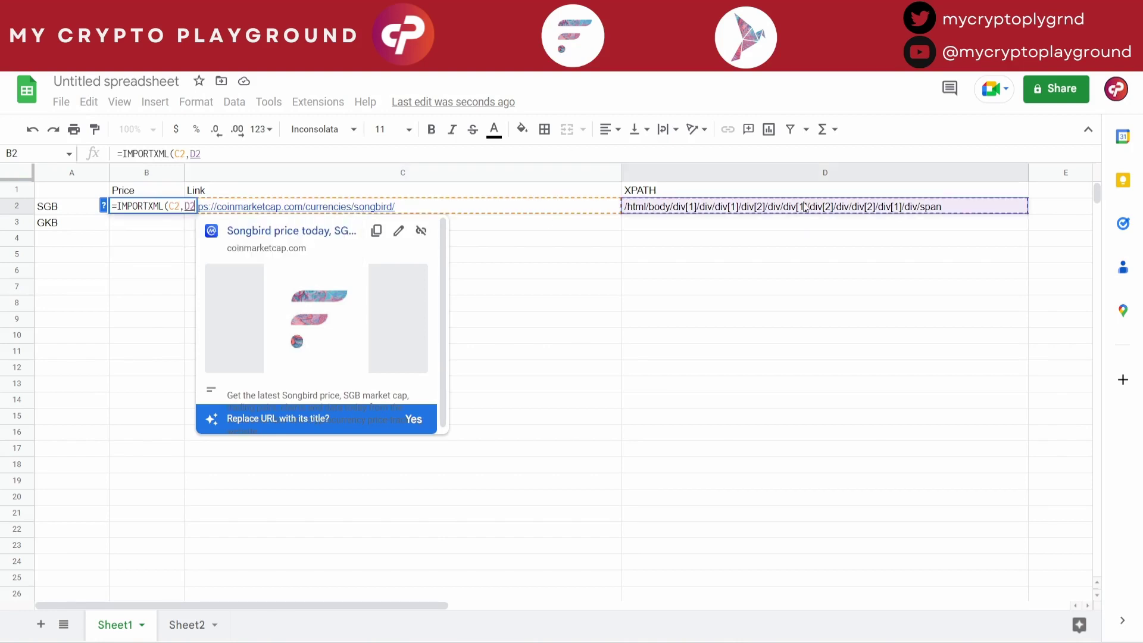
type(")")
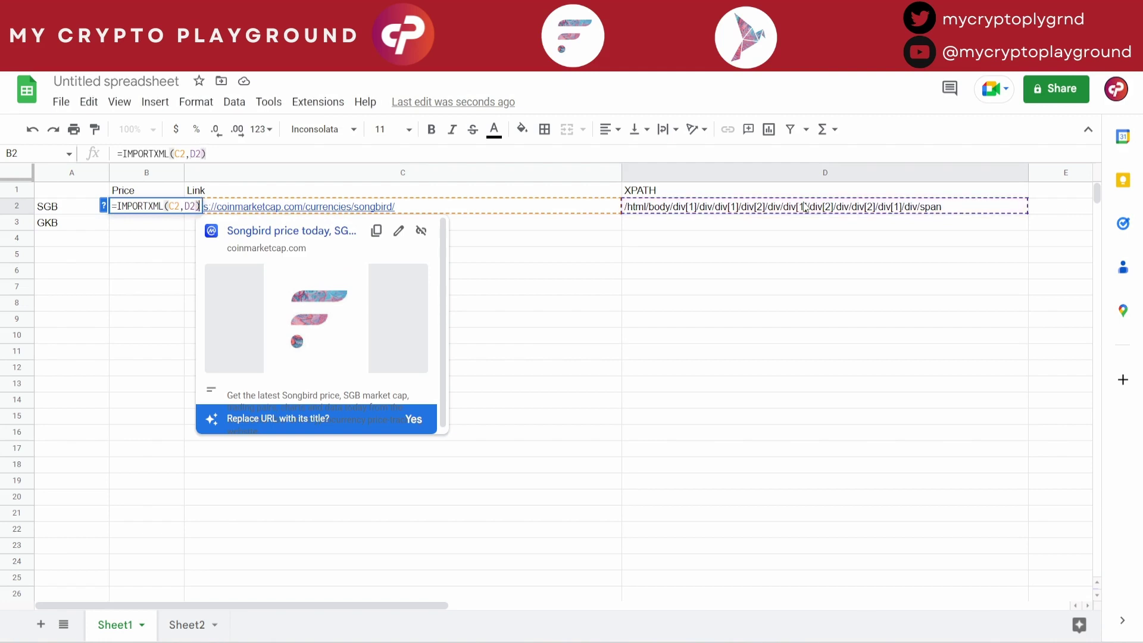
key("Return")
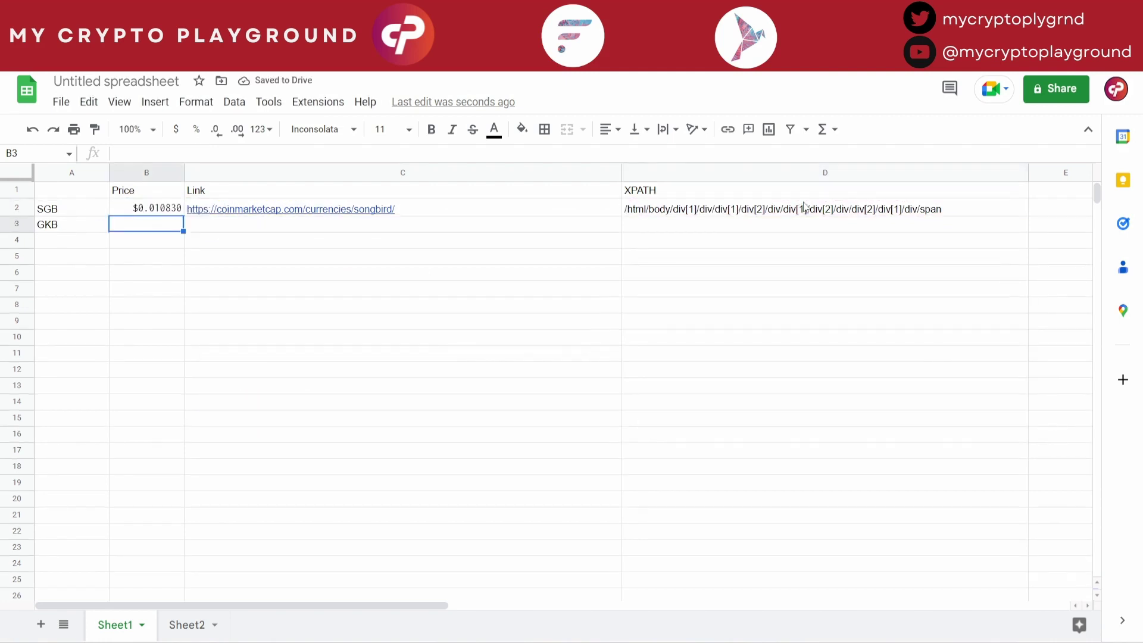
left_click(159, 209)
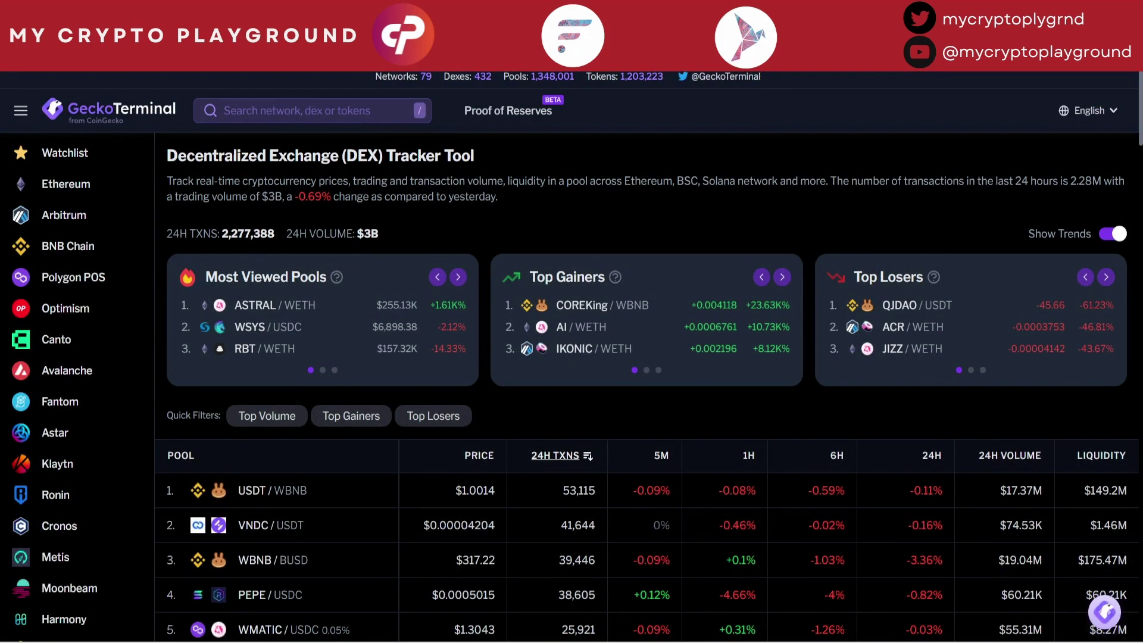
Switch to GeckoTerminal, search for "songbird" and open the Songbird network's pools page.
left_click(250, 114)
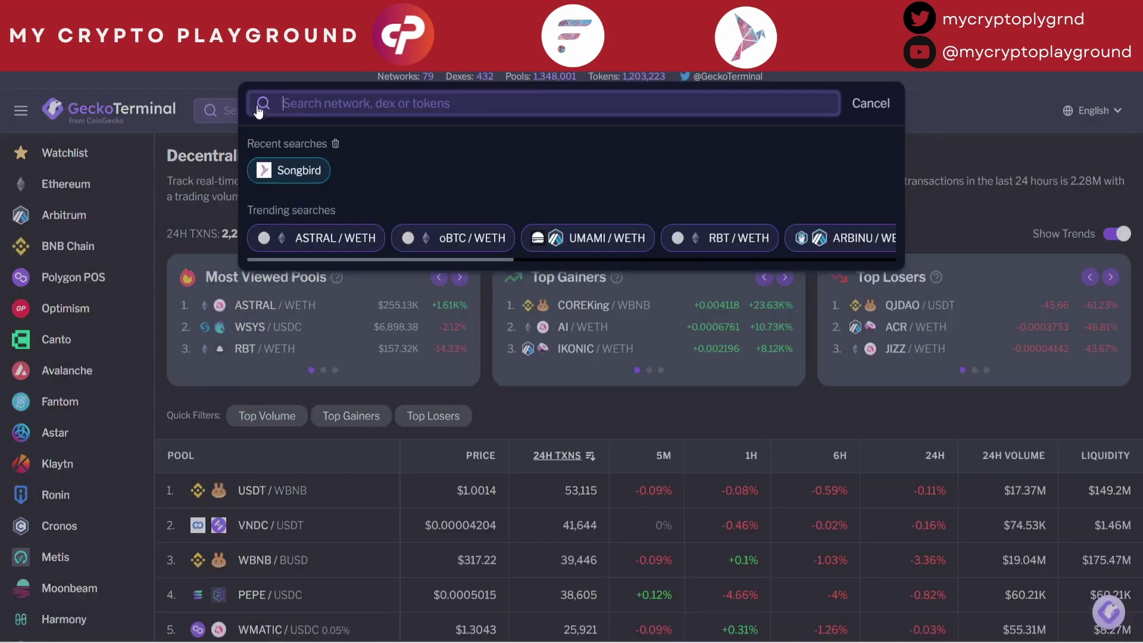
type("songbird")
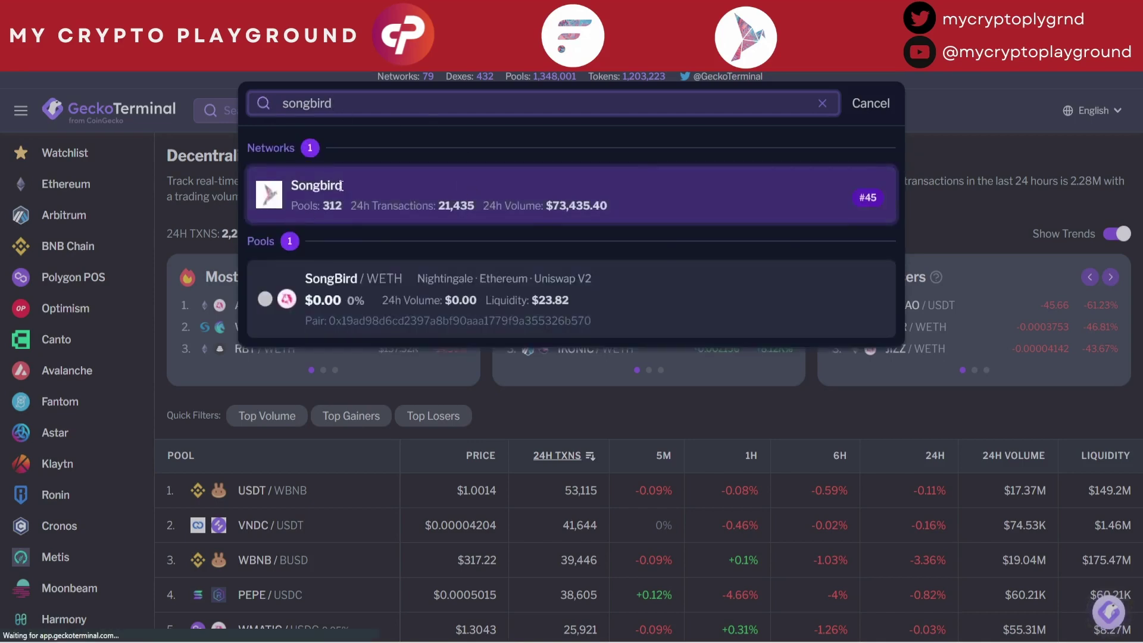
left_click(341, 189)
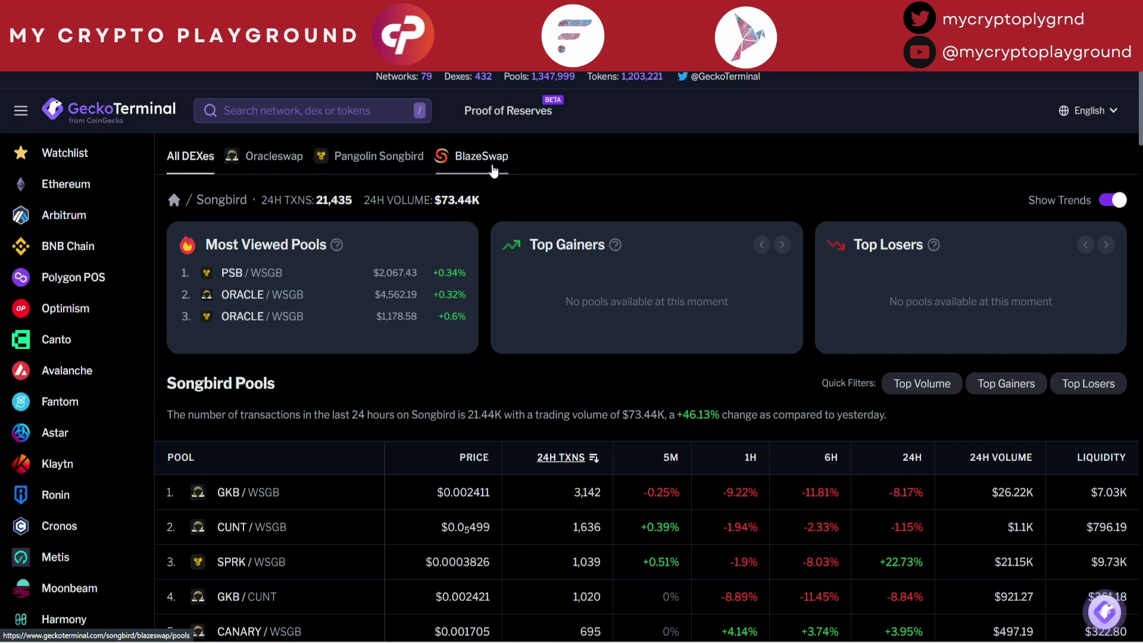
Show only the Oracleswap pools on Songbird and open the GKB / WSGB pool.
left_click(288, 166)
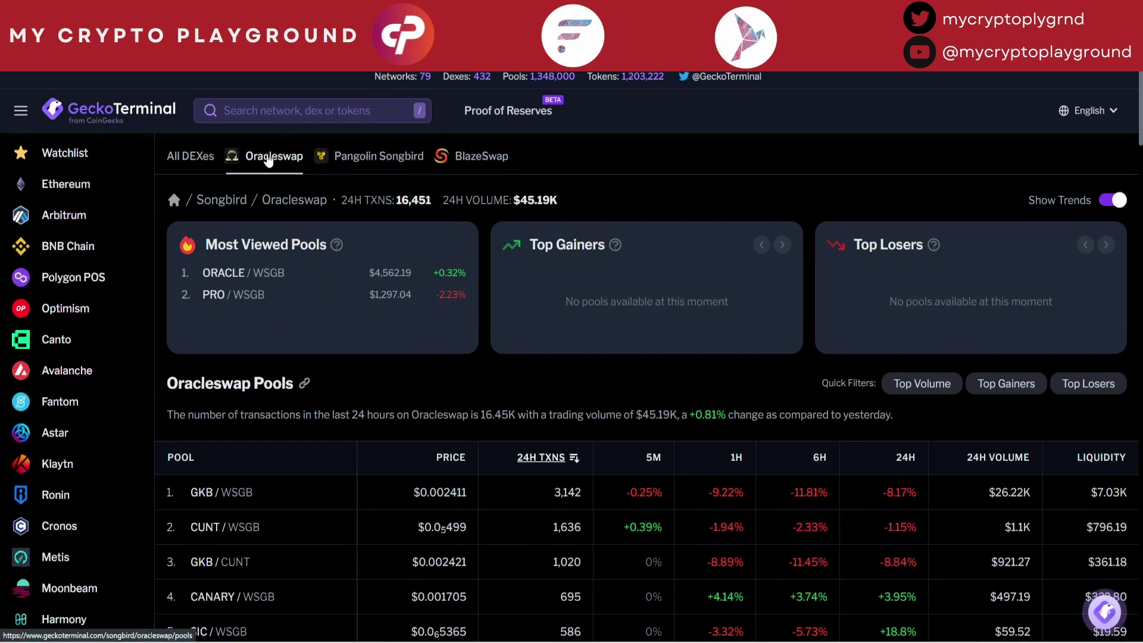
scroll(241, 281, "down", 2)
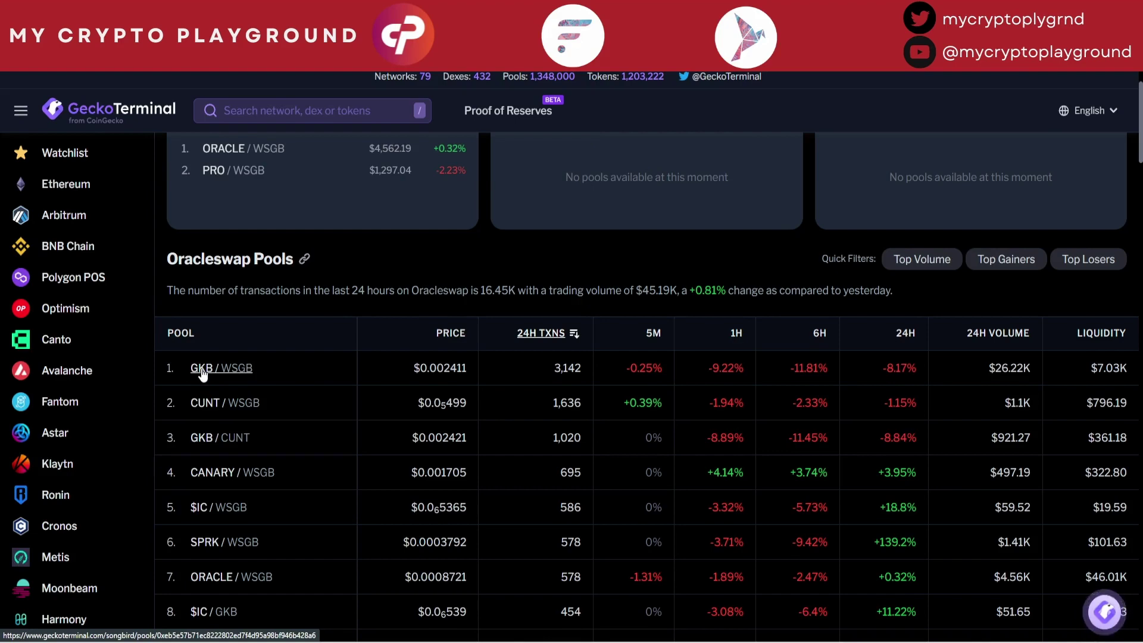
left_click(235, 370)
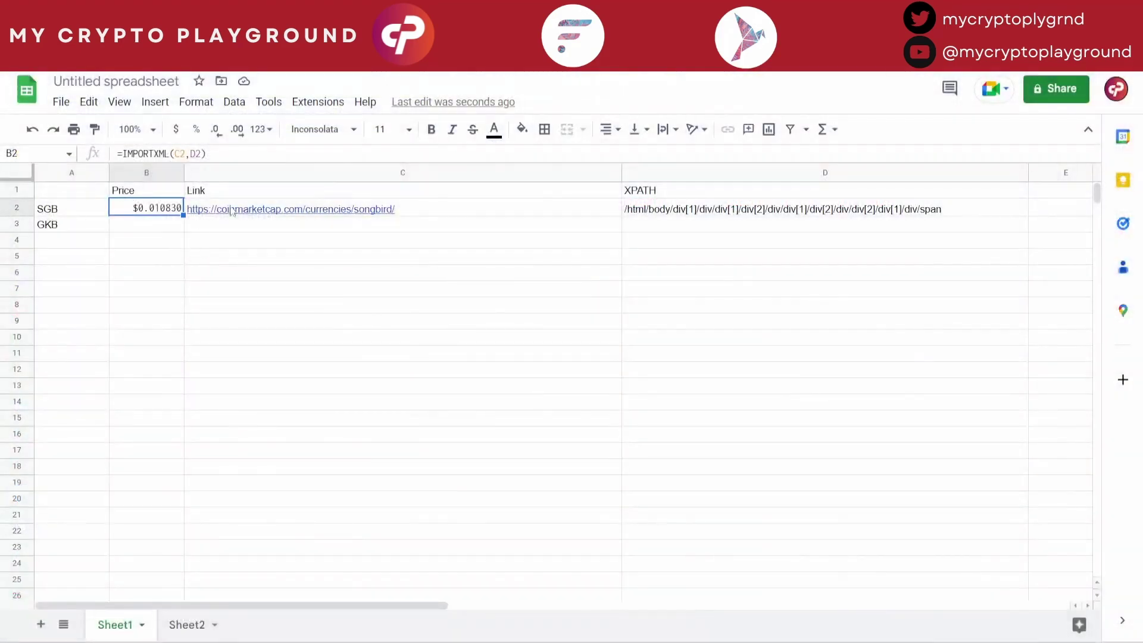
Copy the web address of GeckoTerminal's GKB / WSGB pool page into the GKB row's Link cell, C3, in the Google Sheets spreadsheet.
left_click(234, 233)
left_click(691, 233)
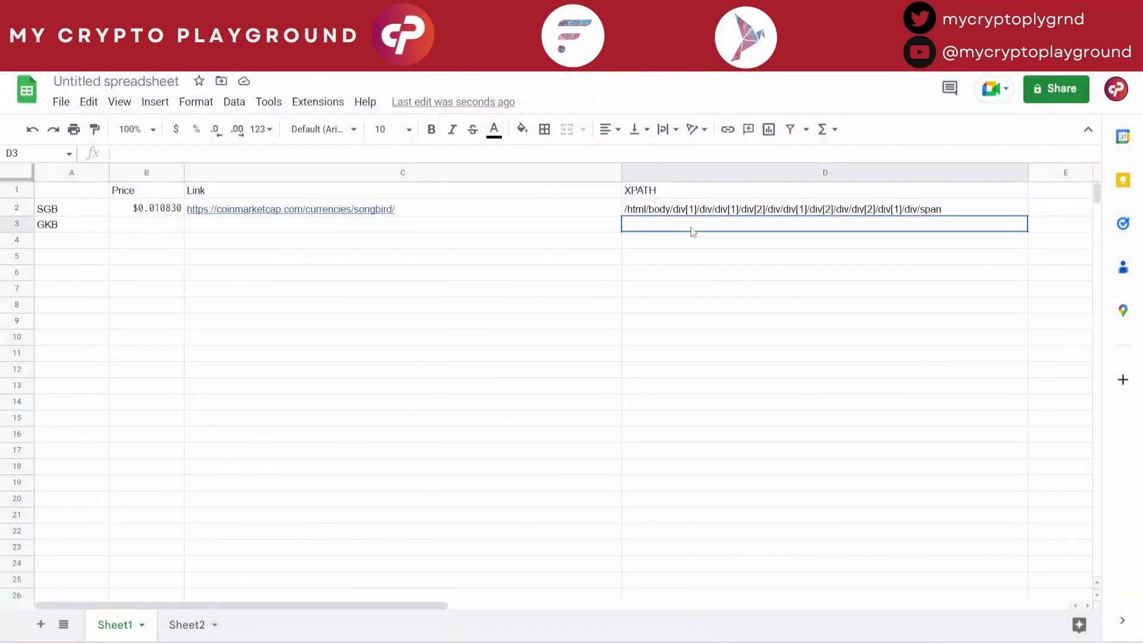
left_click(258, 229)
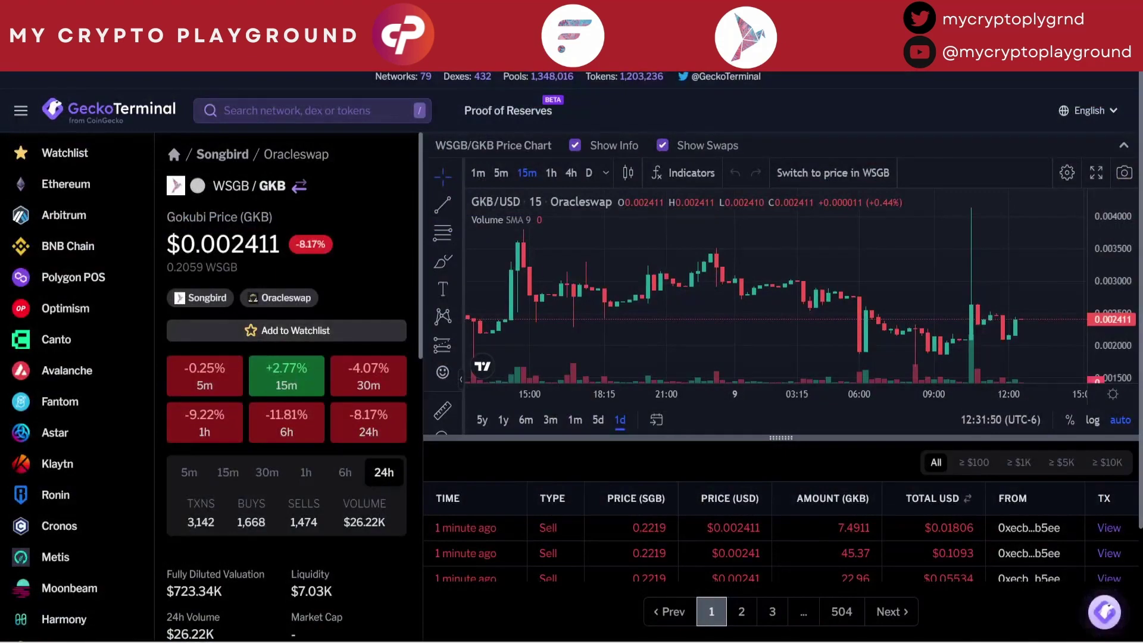
right_click(138, 66)
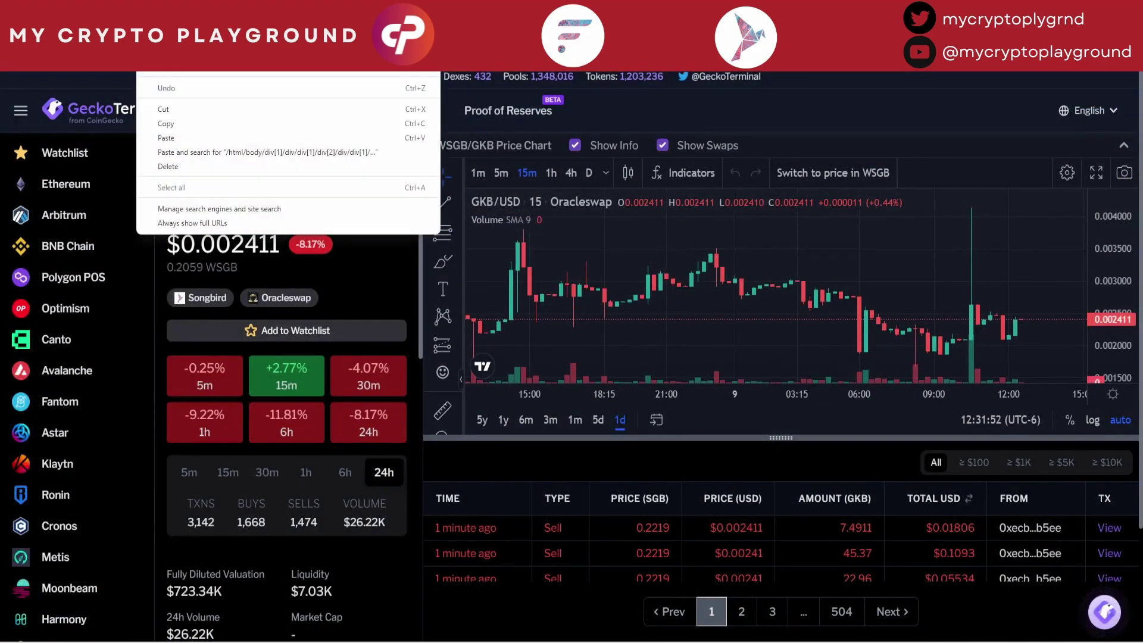
left_click(168, 128)
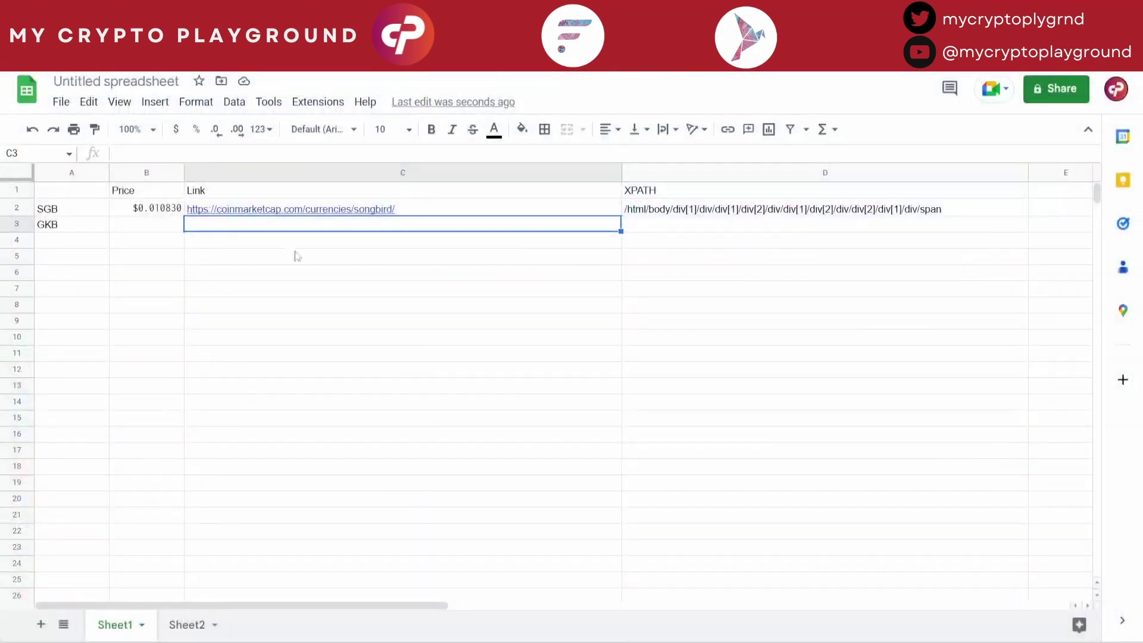
right_click(204, 224)
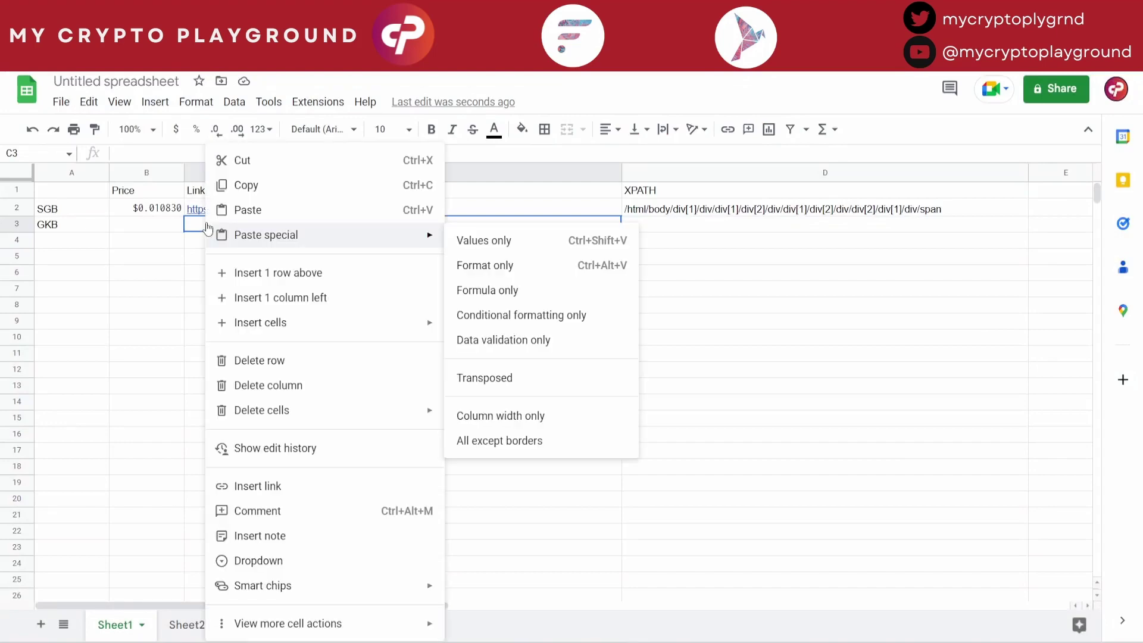
left_click(260, 206)
Inspect the Gokubi price on GeckoTerminal and copy its span element's full XPath into the GKB row's XPATH cell, D3, in Google Sheets.
left_click(676, 229)
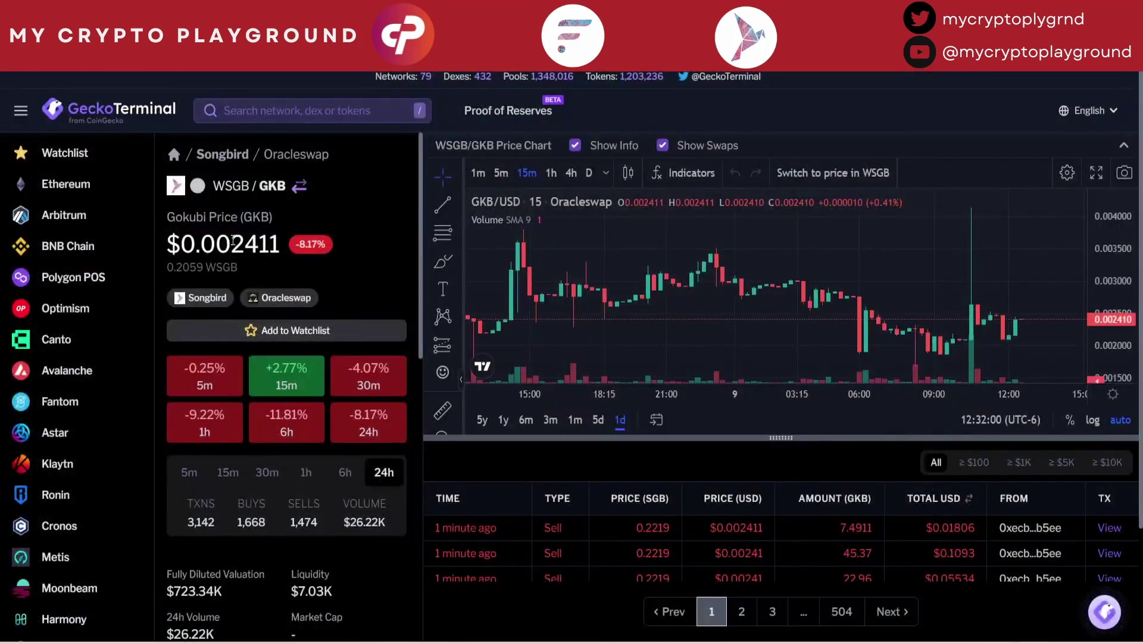
double_click(231, 242)
right_click(231, 241)
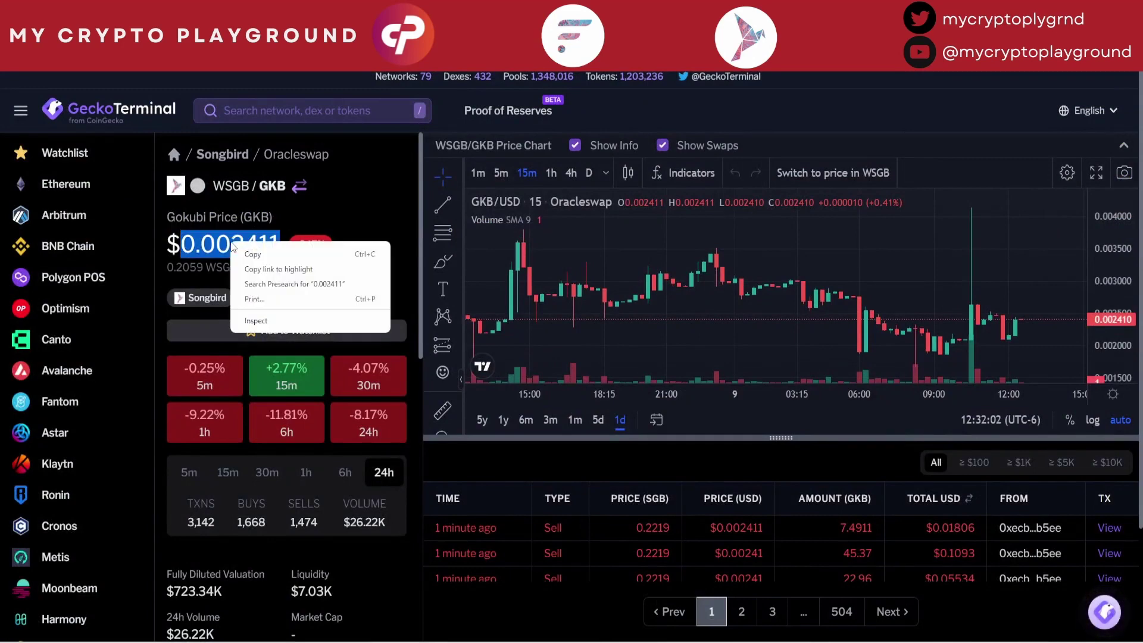
left_click(256, 321)
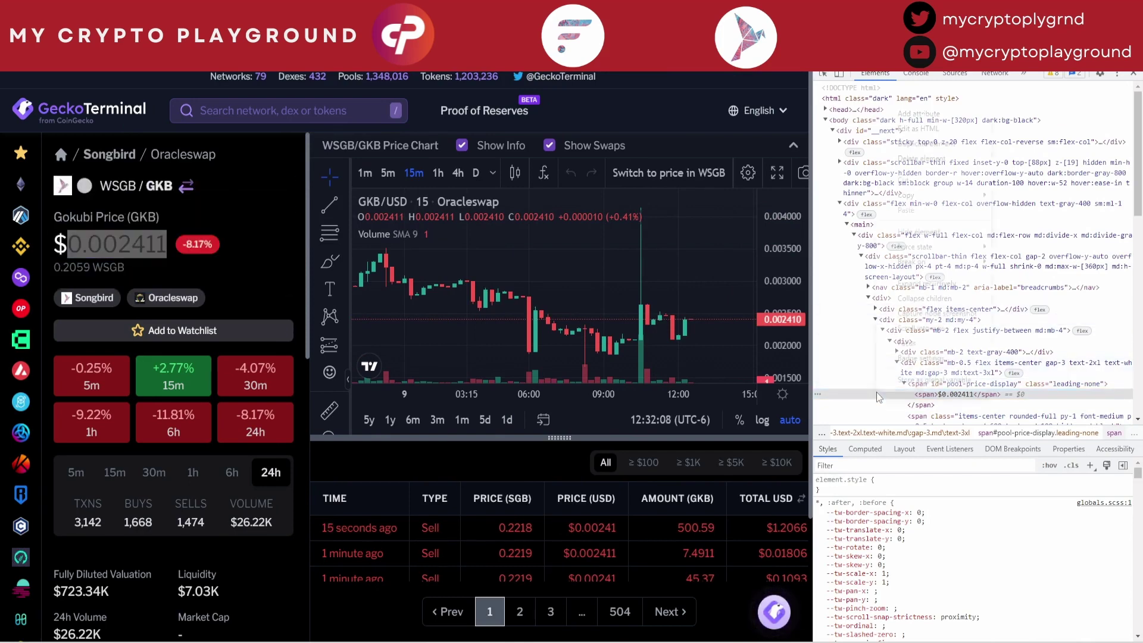
right_click(879, 396)
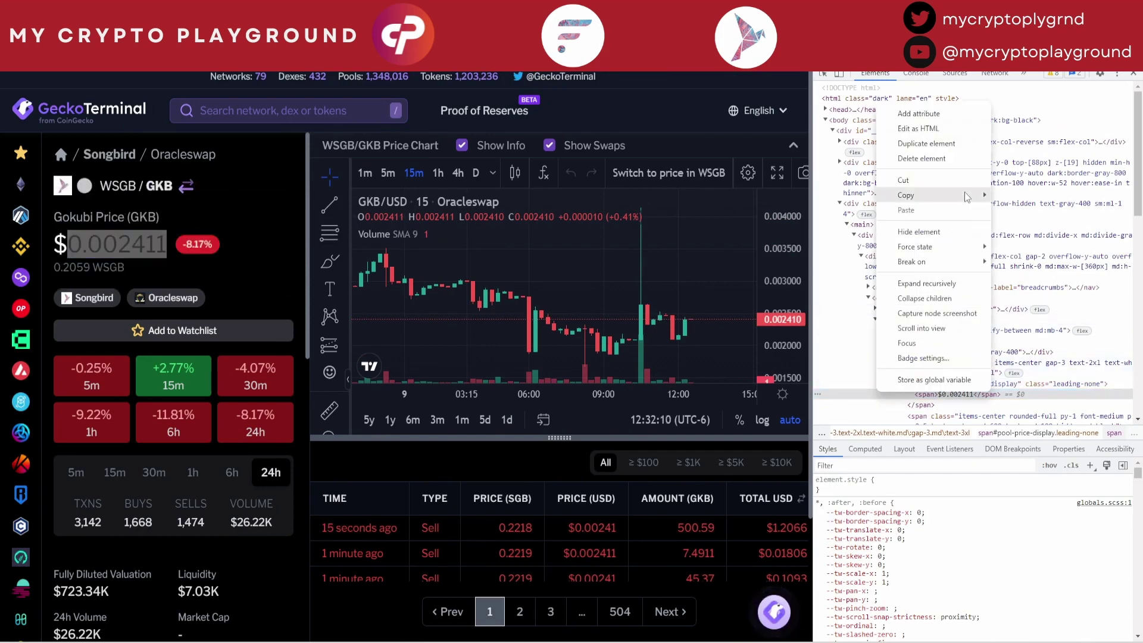
mouse_move(967, 197)
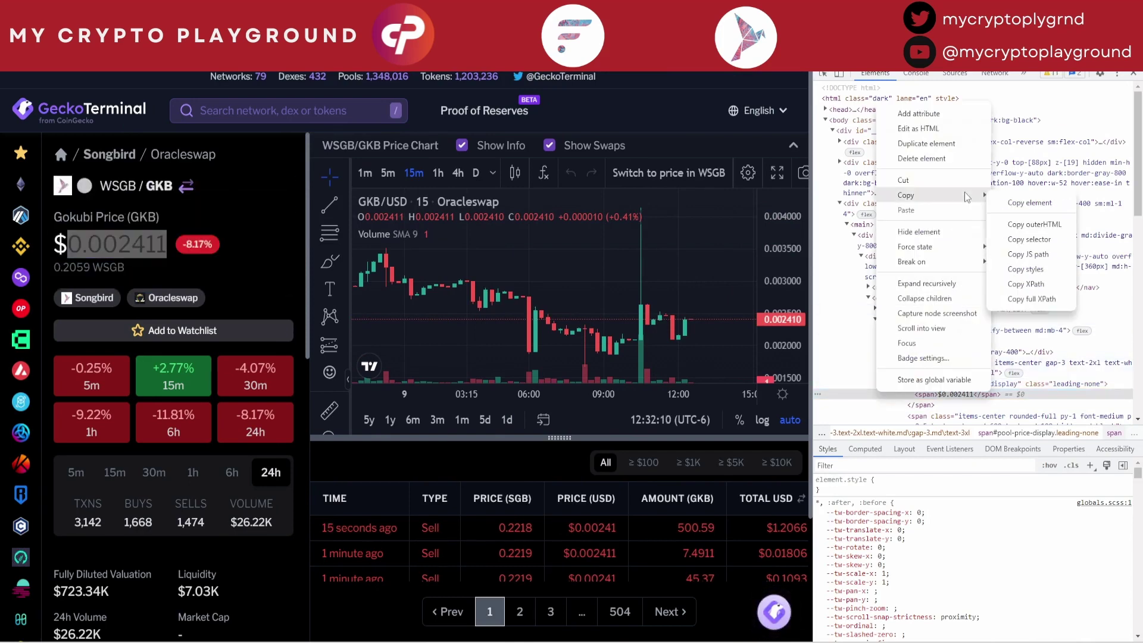
left_click(1060, 300)
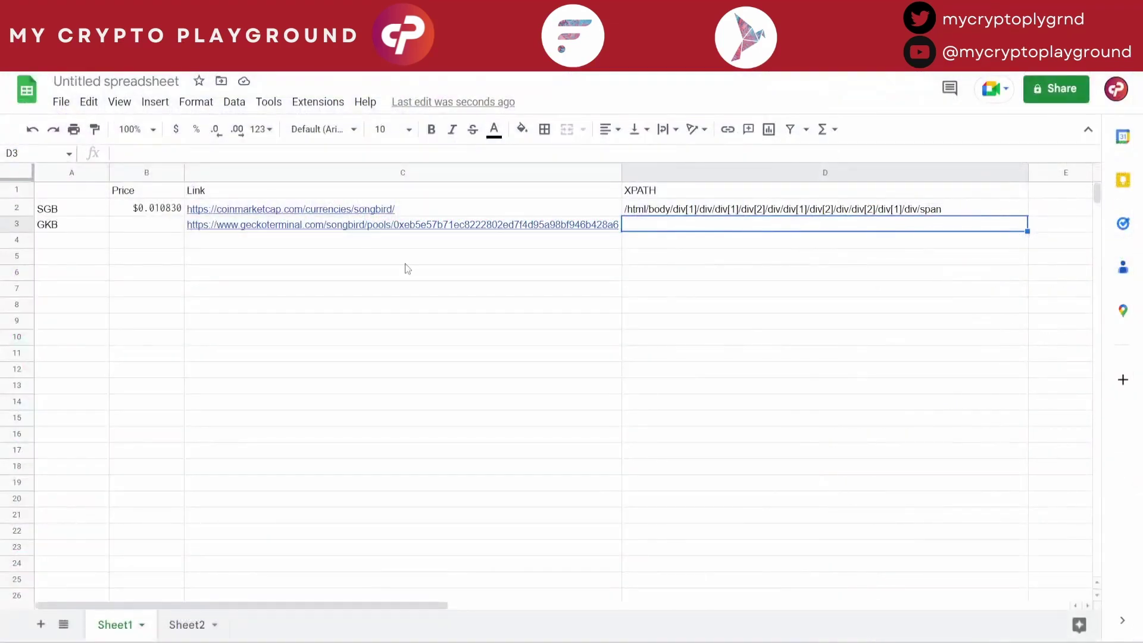
right_click(651, 230)
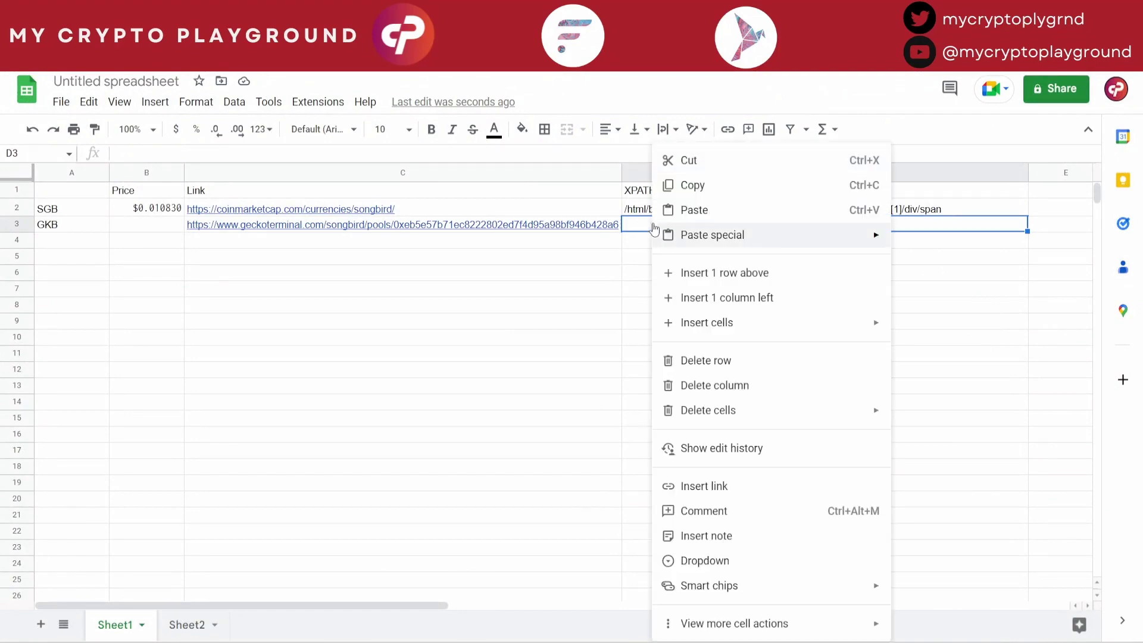
left_click(682, 208)
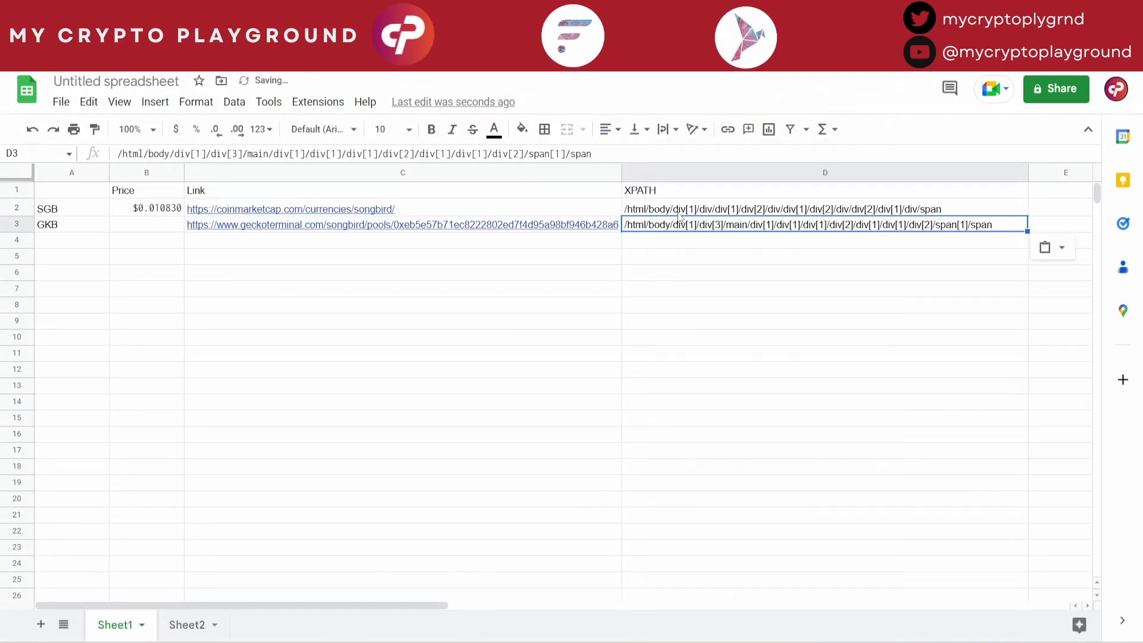
Enter the formula =IMPORTXML(C2,D3) in the GKB row's Price cell, B3.
left_click(160, 228)
type("=")
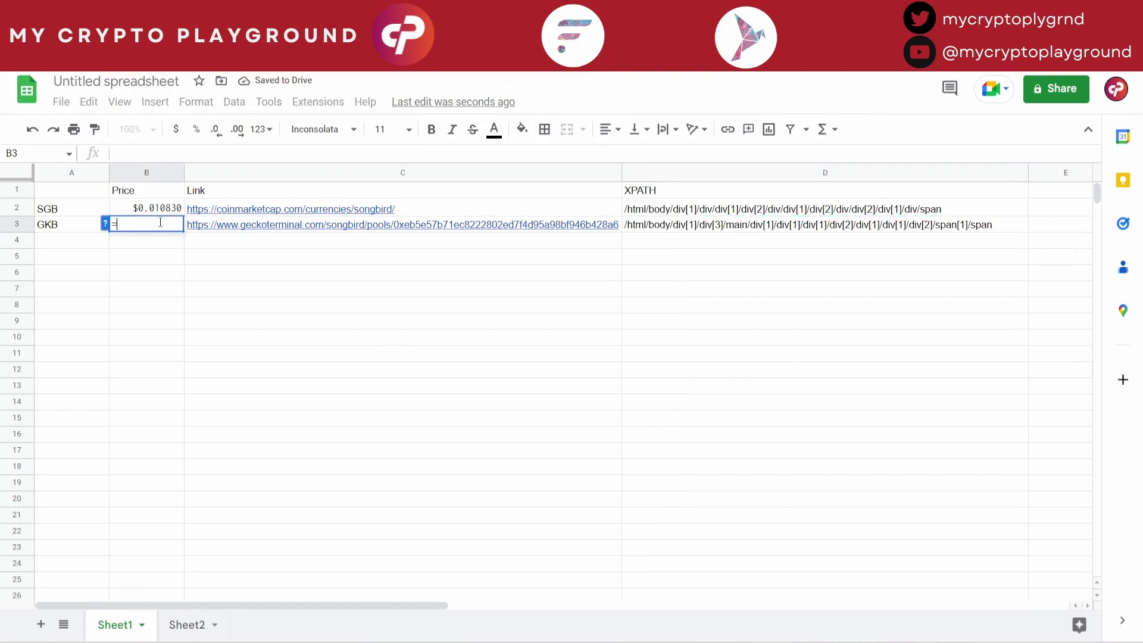
type("IMPORTX")
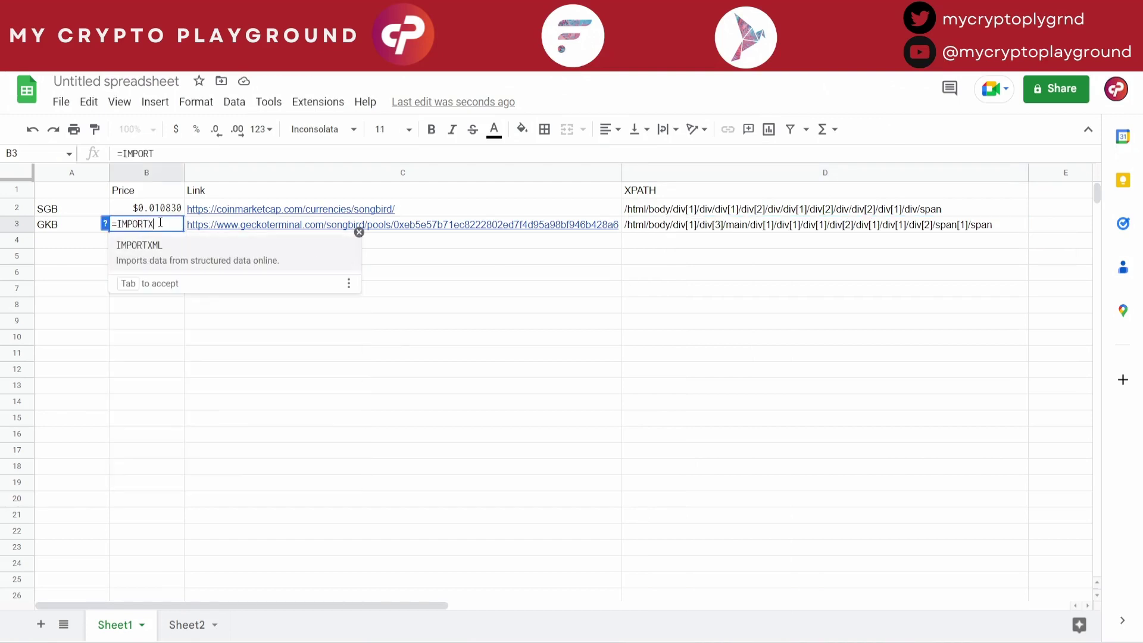
type("ML(")
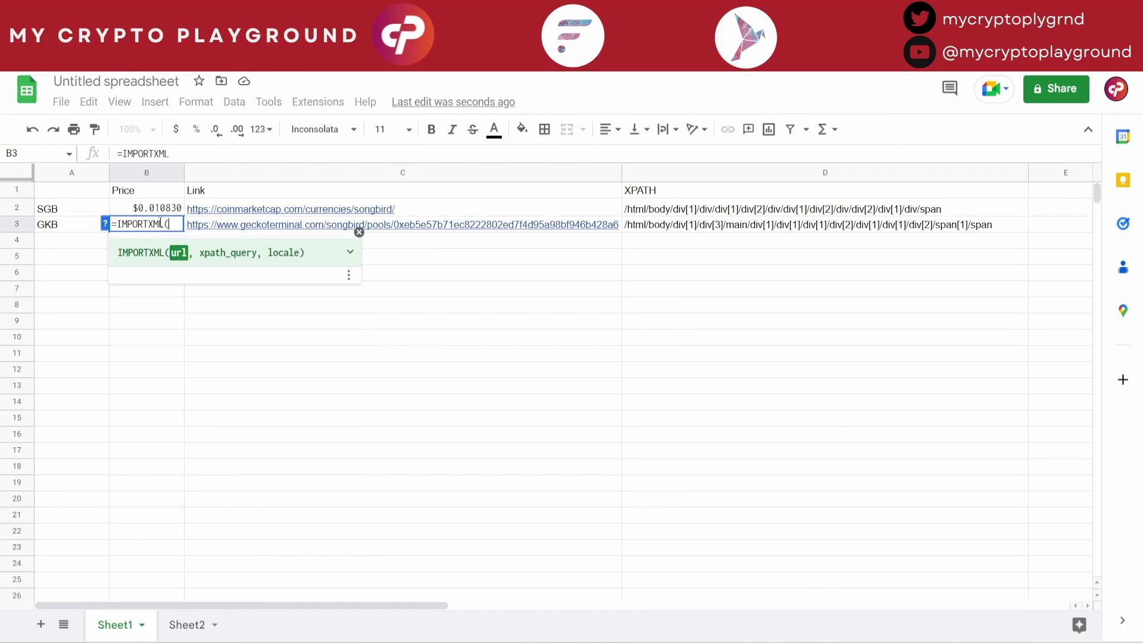
left_click(495, 215)
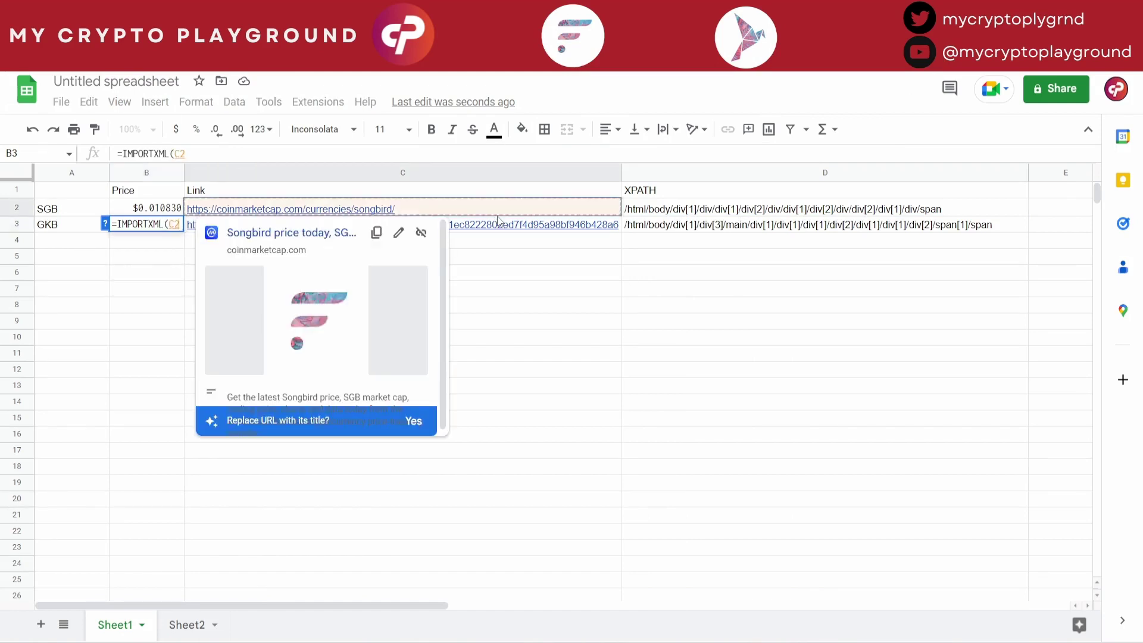
type(",")
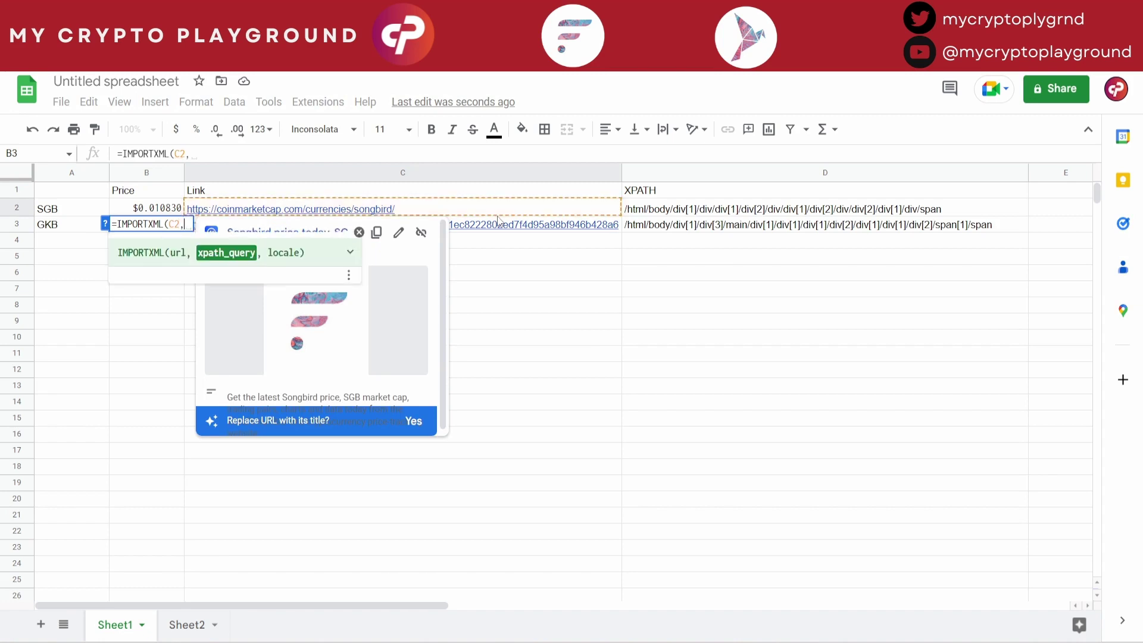
left_click(674, 229)
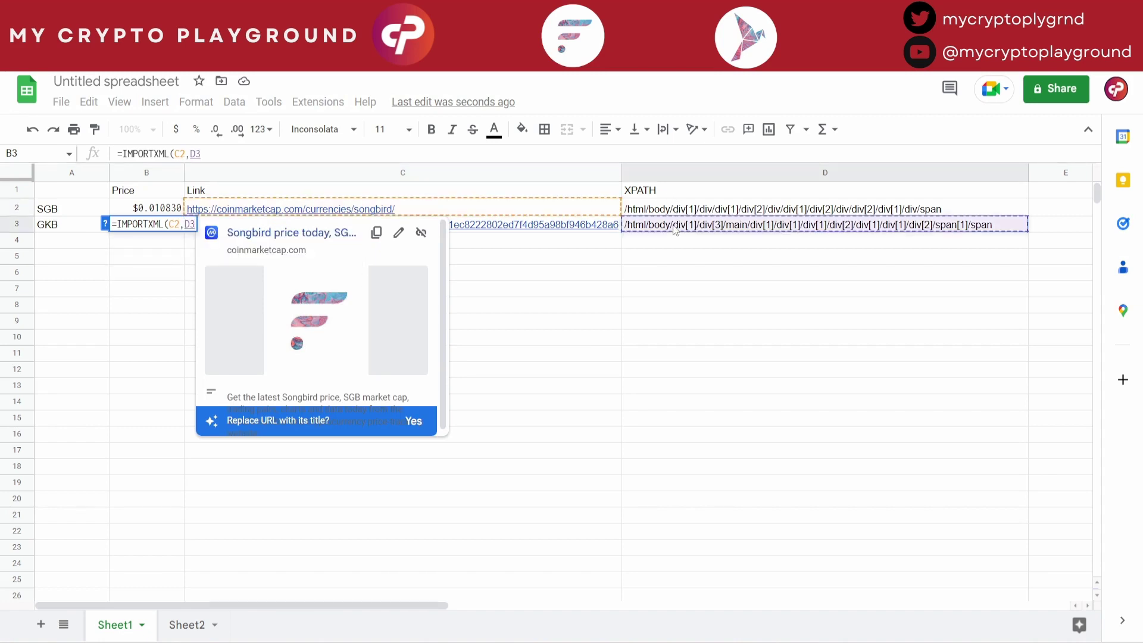
type(")")
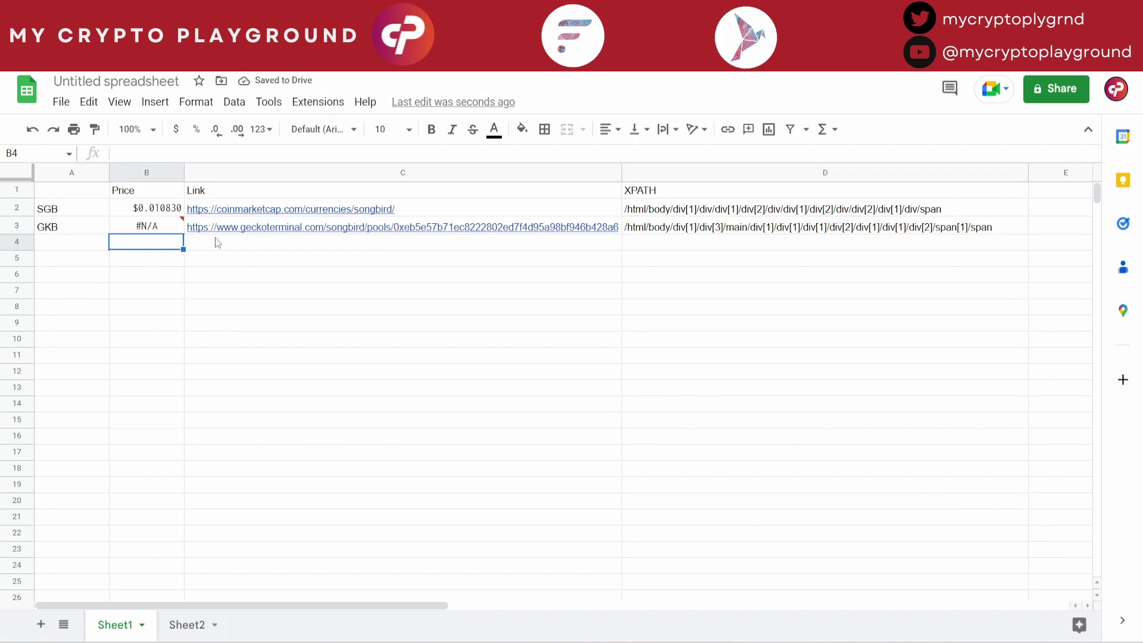
Check the GKB row's link, XPath and price formula by inspecting cells C3, D3 and B3.
mouse_move(333, 216)
mouse_move(148, 227)
left_click(536, 229)
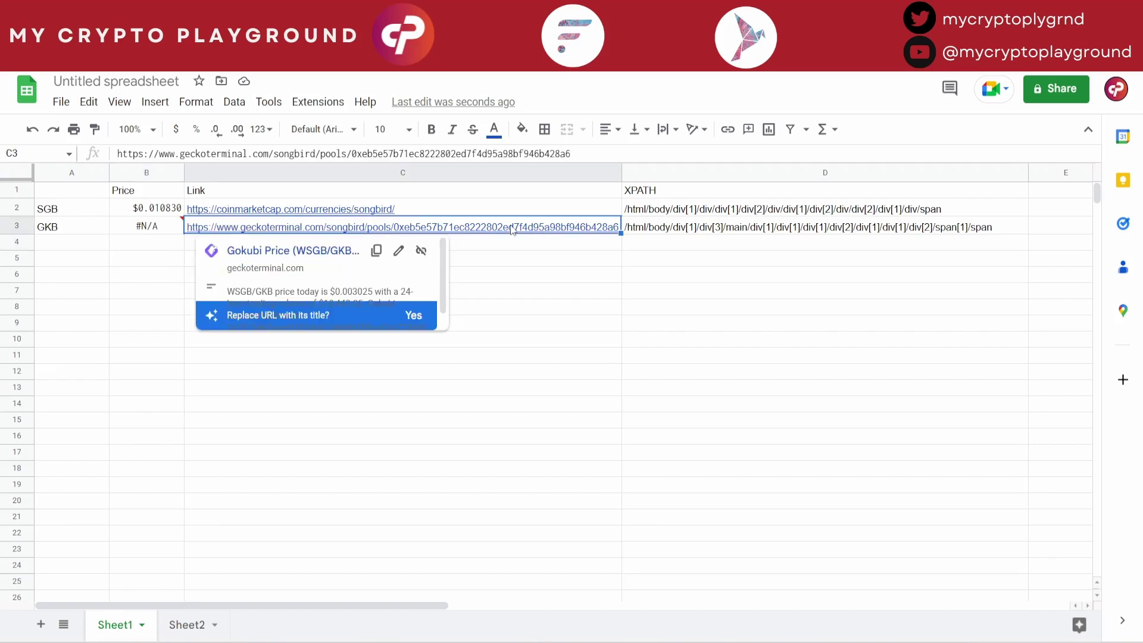
left_click(751, 230)
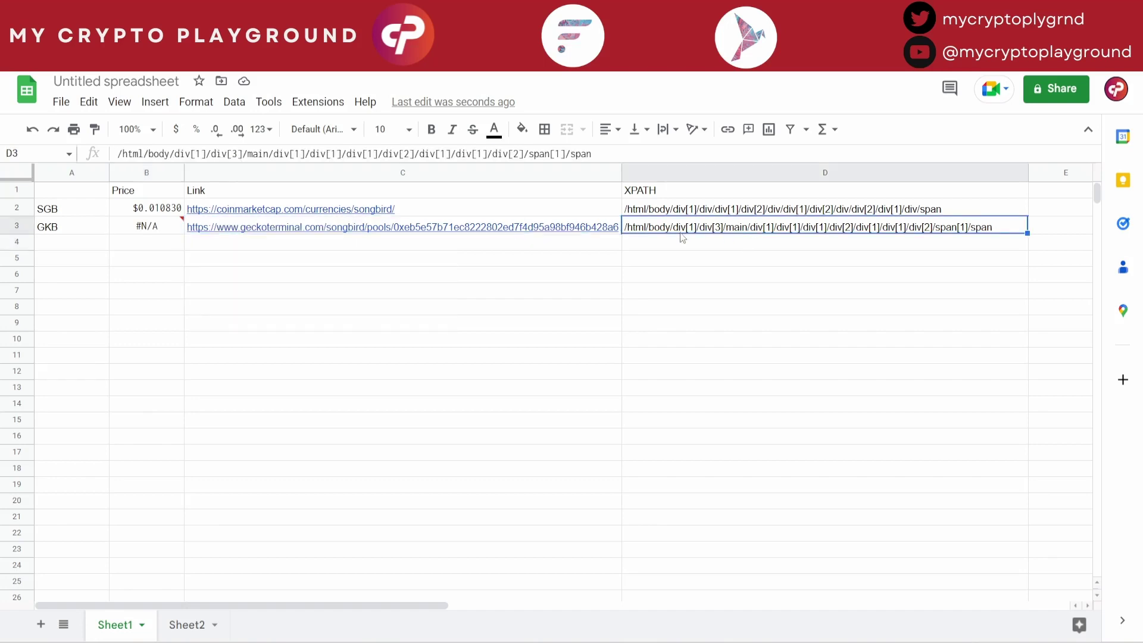
left_click(177, 230)
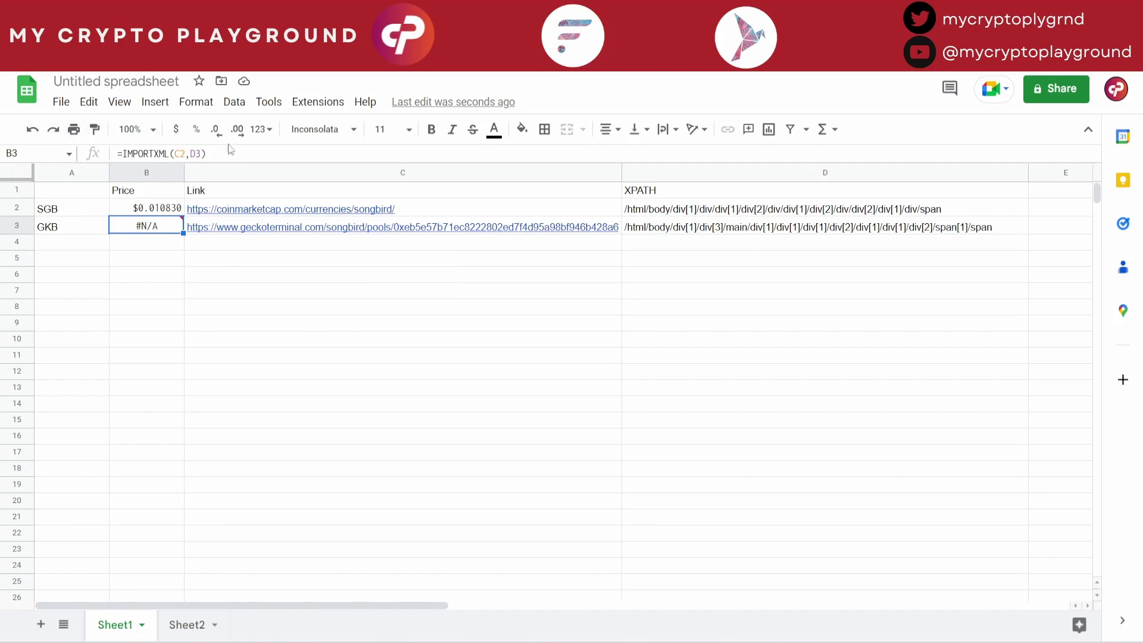
left_click(196, 355)
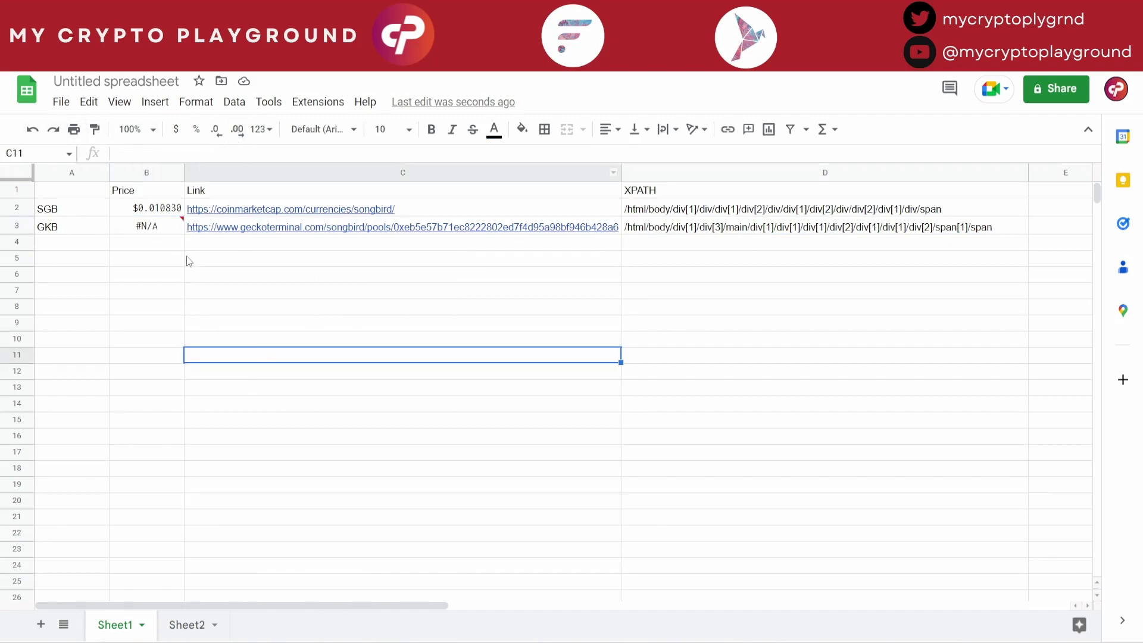
Try filling the SGB price formula from B2 down to B3, check the resulting formula, and undo the fill.
left_click(178, 212)
left_click_drag(183, 216, 183, 231)
left_click(193, 362)
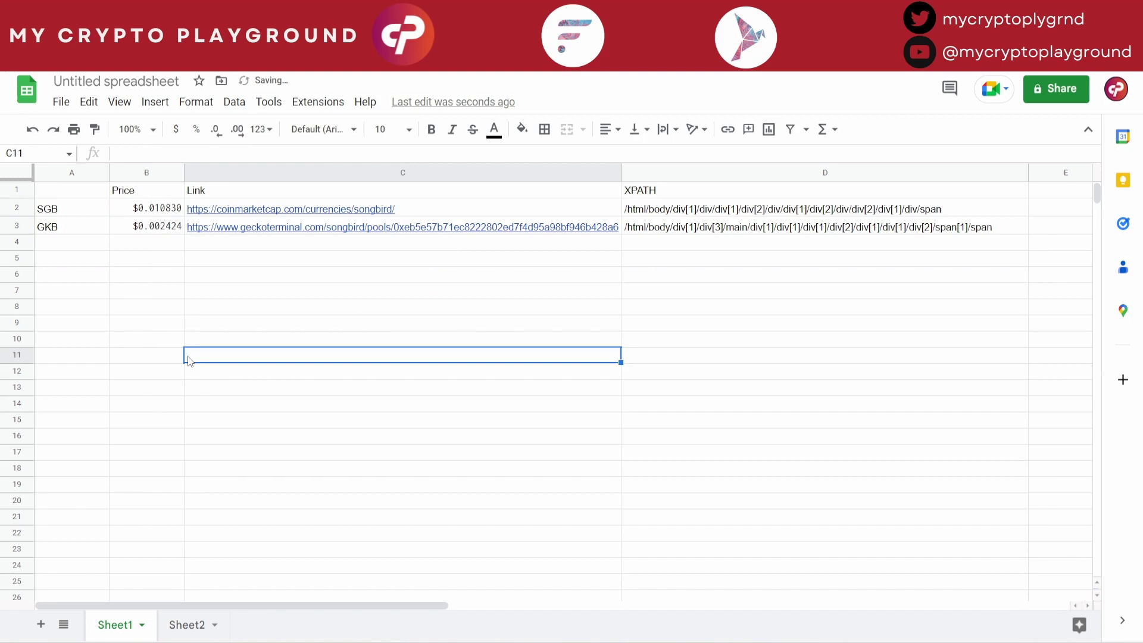
left_click(160, 229)
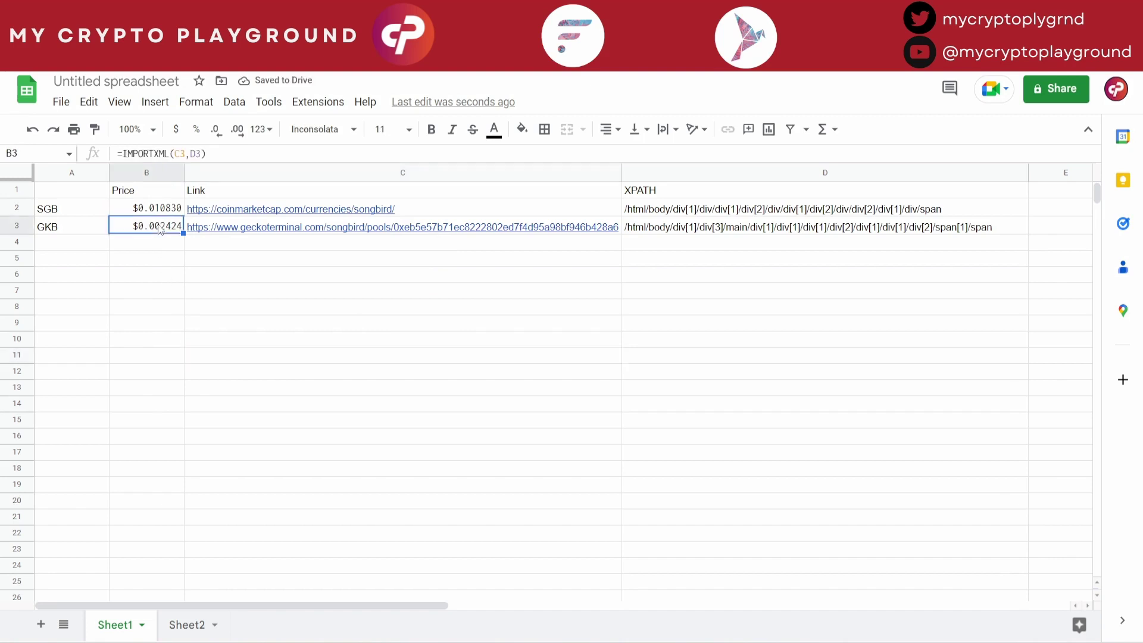
left_click(33, 129)
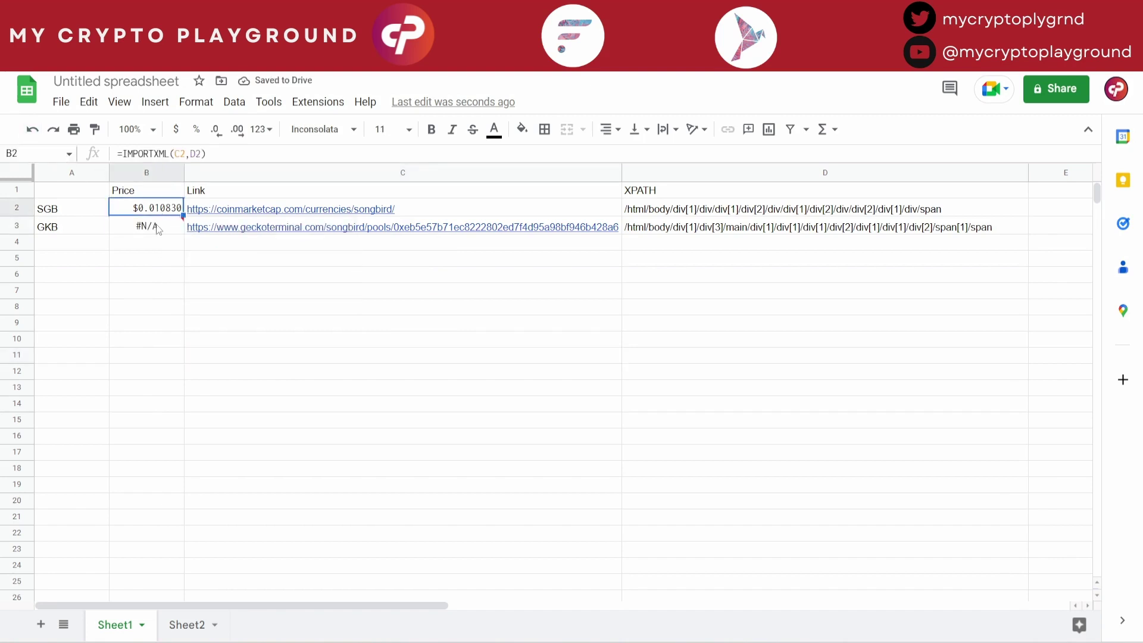
Fill the IMPORTXML formula from the SGB Price cell, B2, down into the GKB Price cell, B3.
left_click(166, 209)
left_click_drag(183, 216, 179, 232)
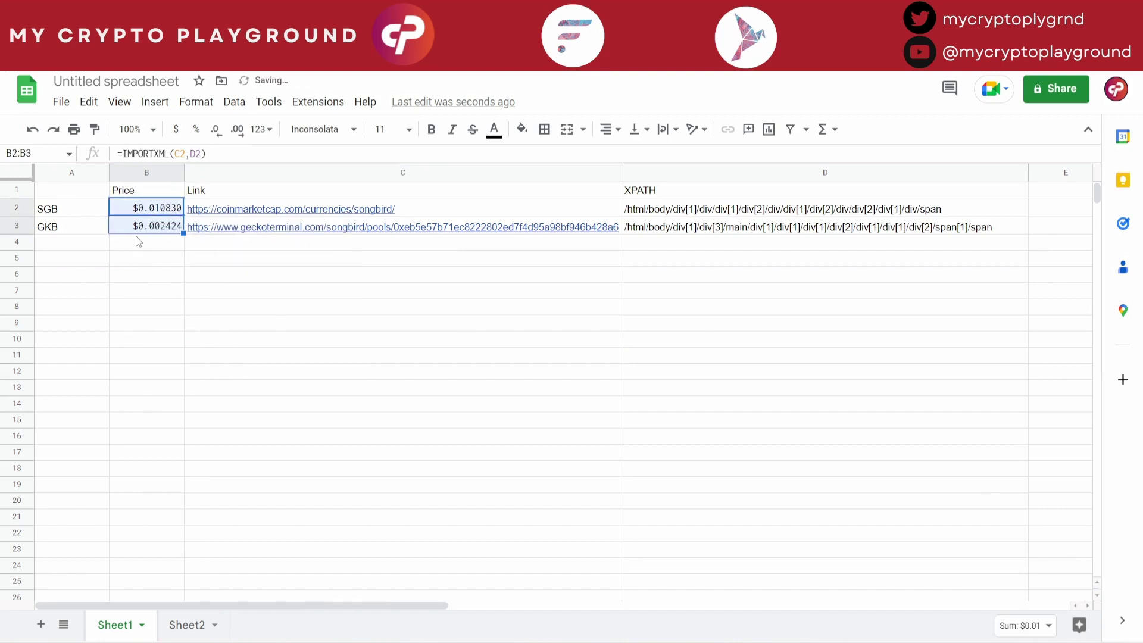
left_click(159, 262)
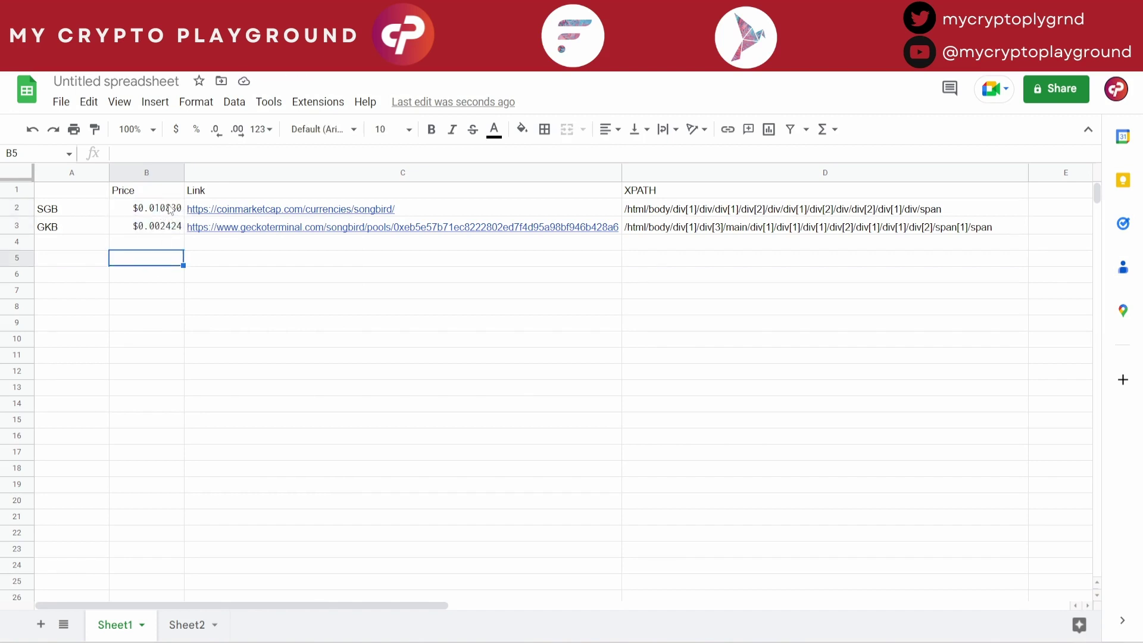
Switch to GeckoTerminal, close the developer tools, and open the SPRK / WSGB pool from Songbird's Oracleswap pools list.
left_click(78, 238)
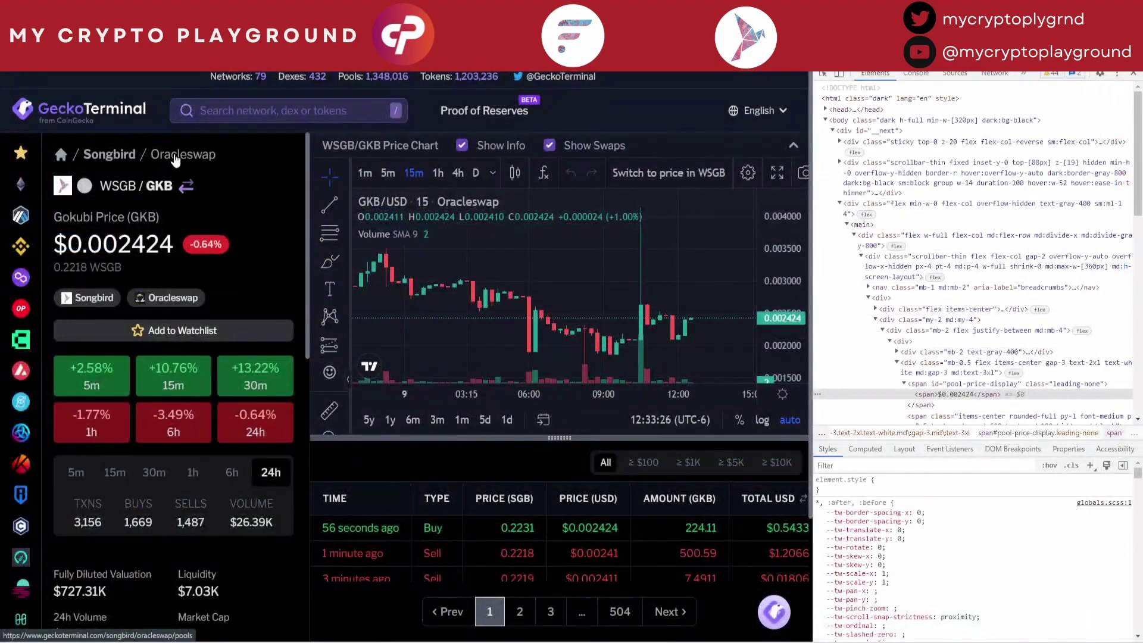
key("F12")
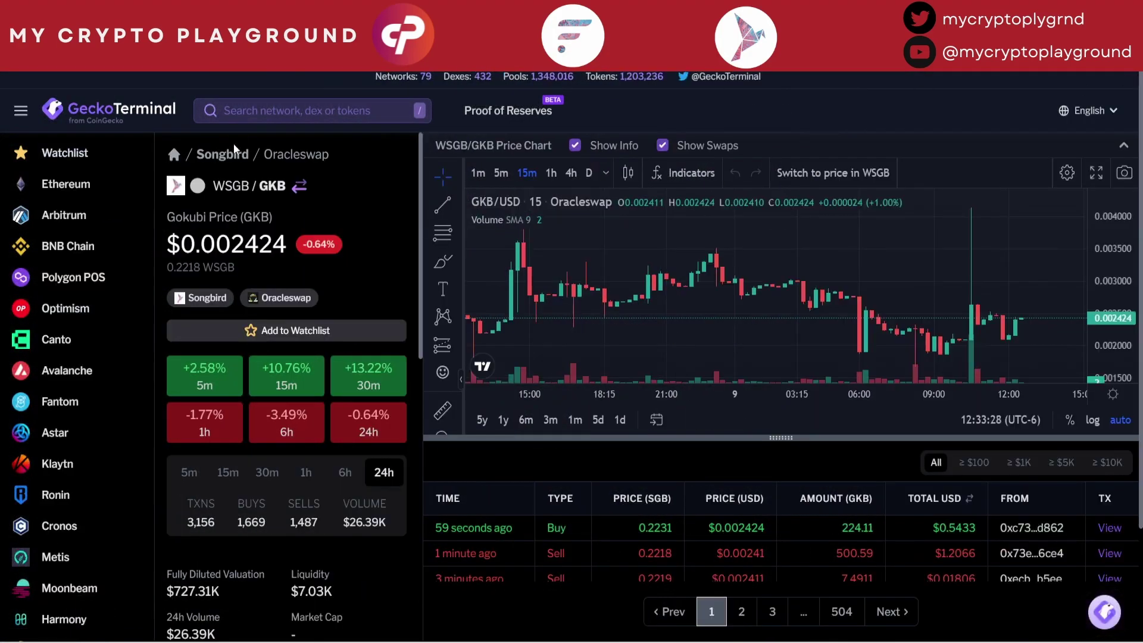
left_click(289, 158)
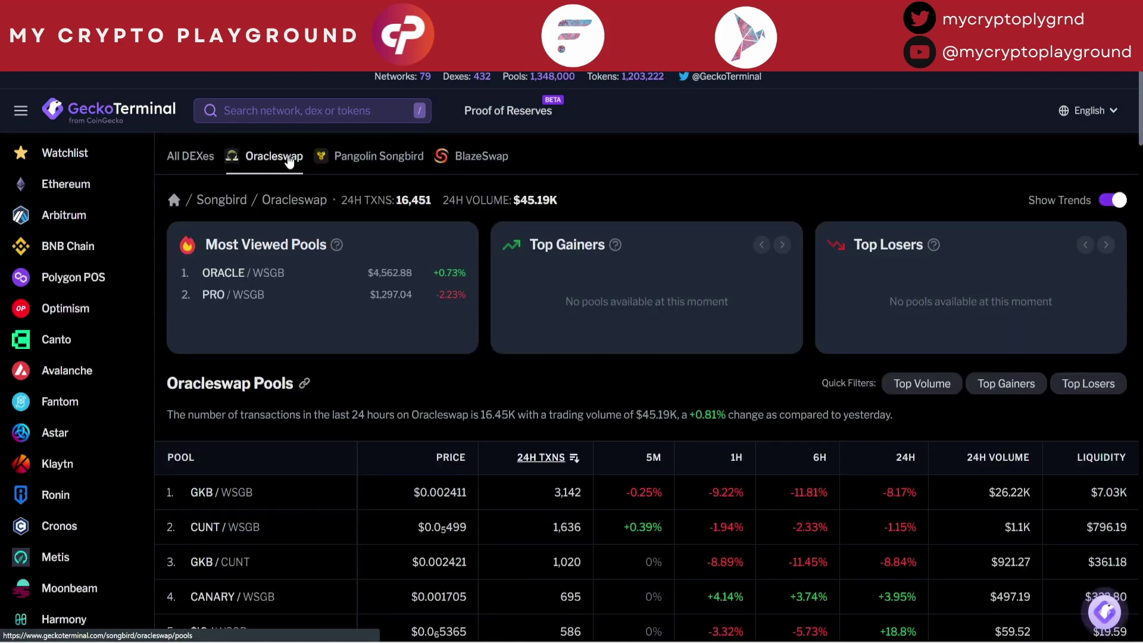
scroll(279, 510, "down", 5)
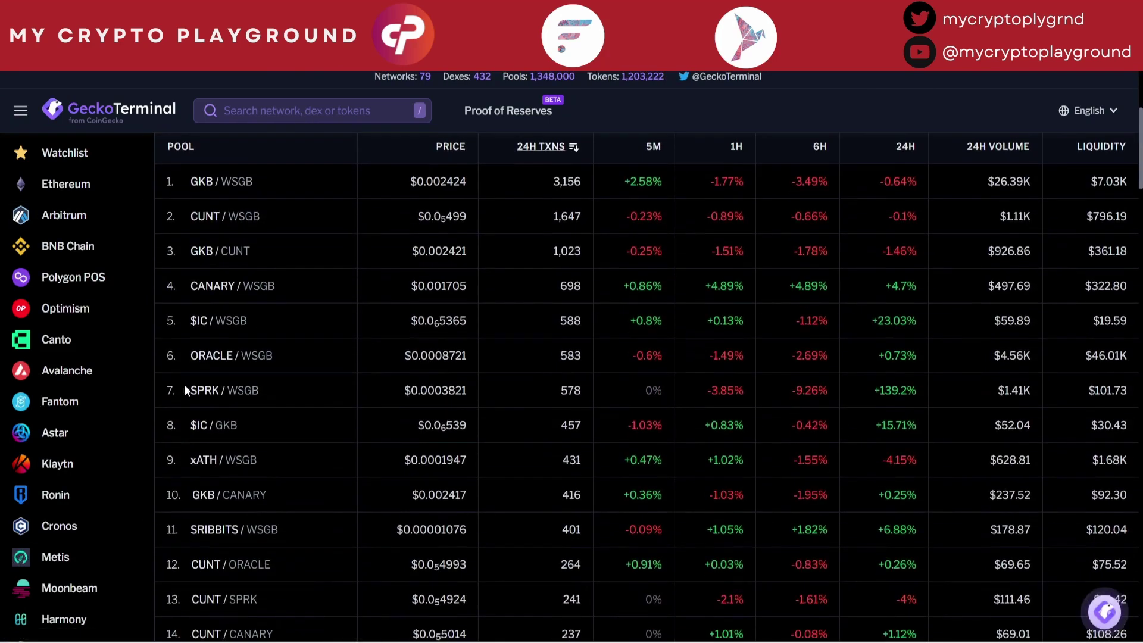
left_click(235, 401)
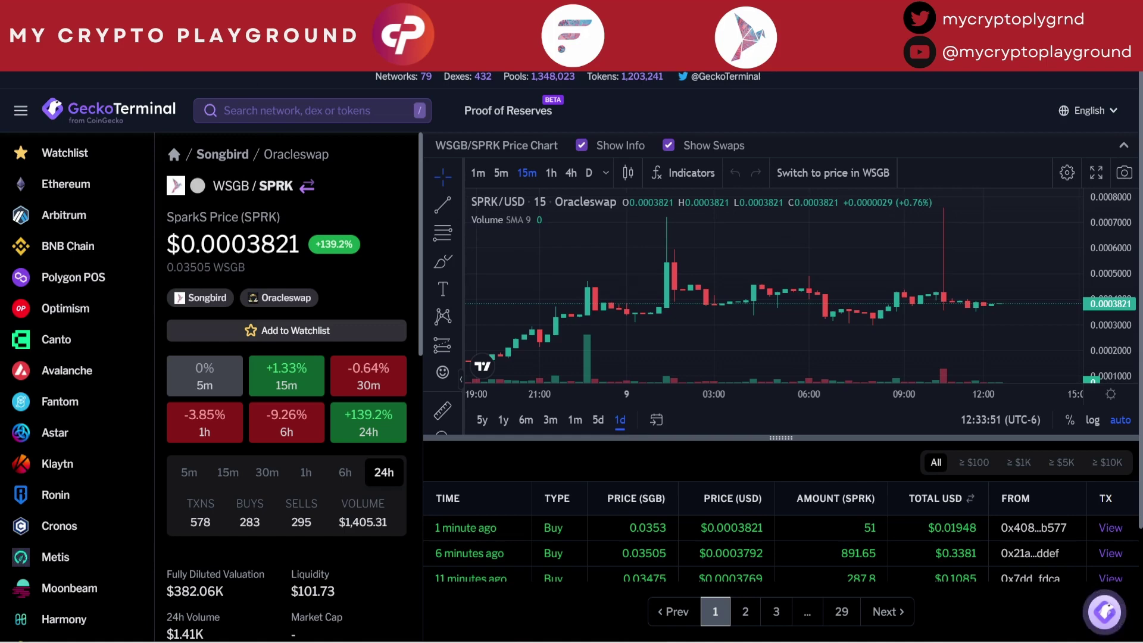
Copy the web address of GeckoTerminal's SPRK / WSGB pool page into Link cell C4 of the Google Sheets spreadsheet.
right_click(202, 114)
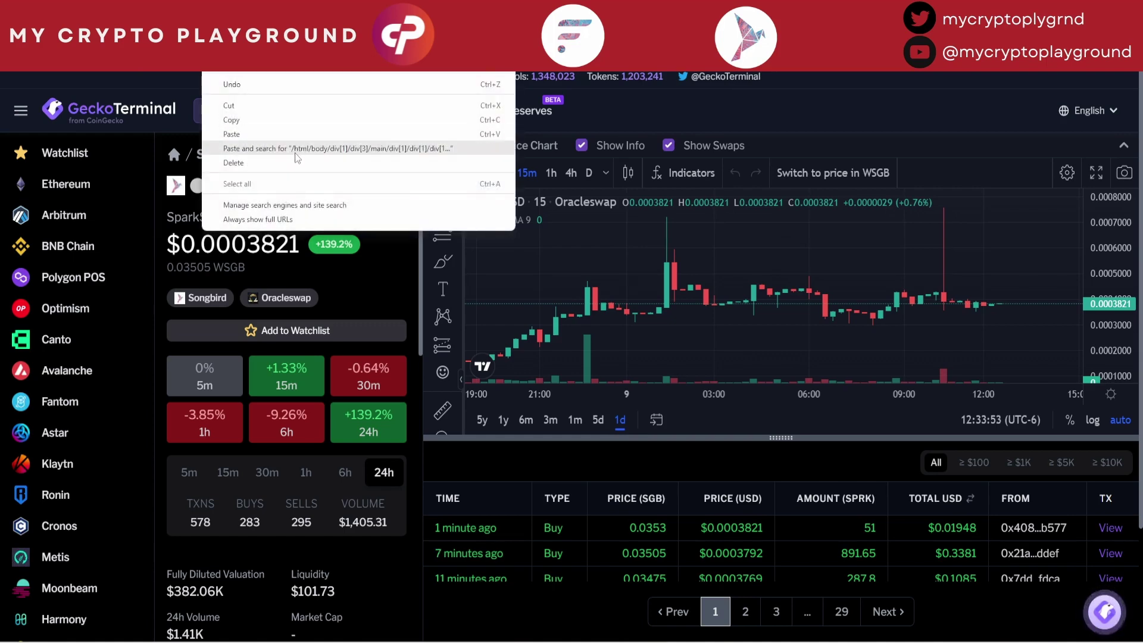
left_click(300, 122)
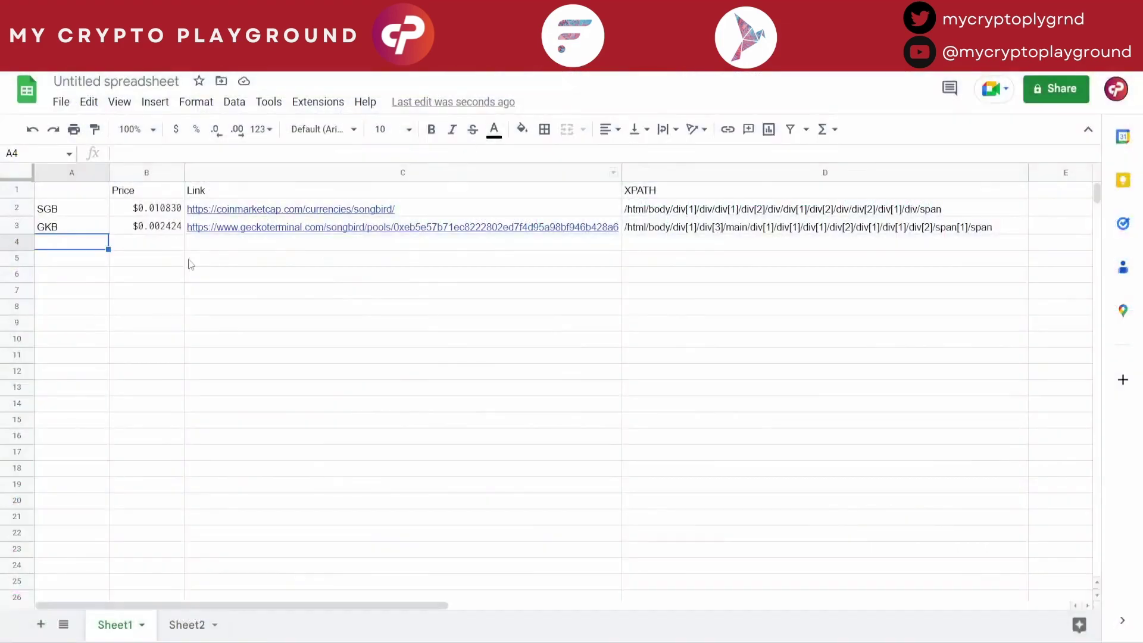
left_click(202, 242)
right_click(202, 241)
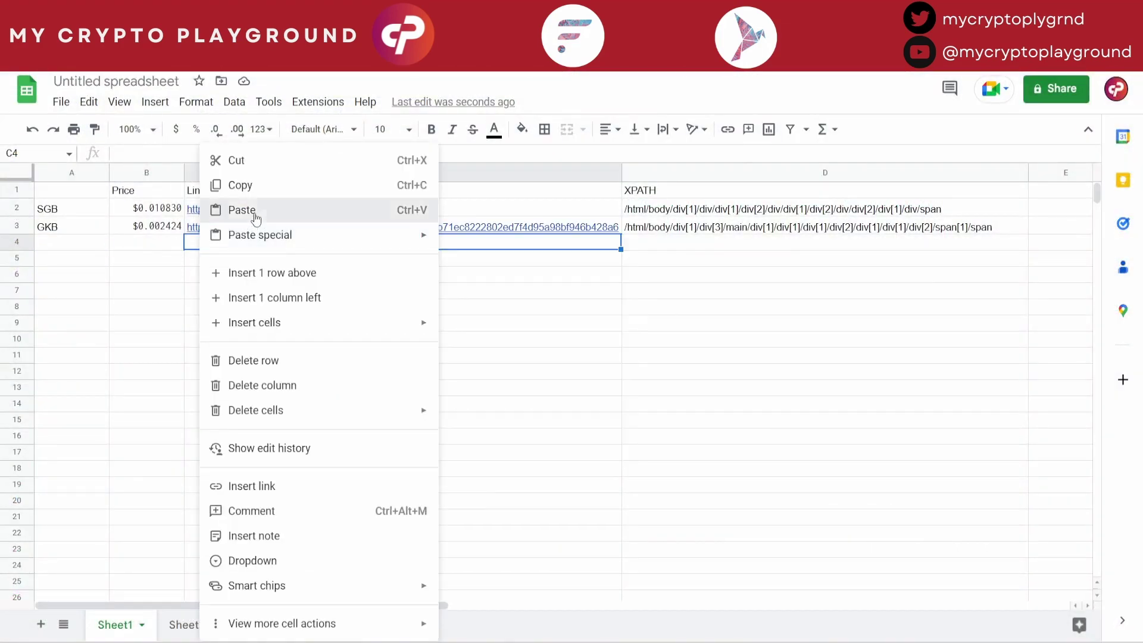
left_click(256, 138)
Label the new token row SPRK in cell A4.
left_click(98, 250)
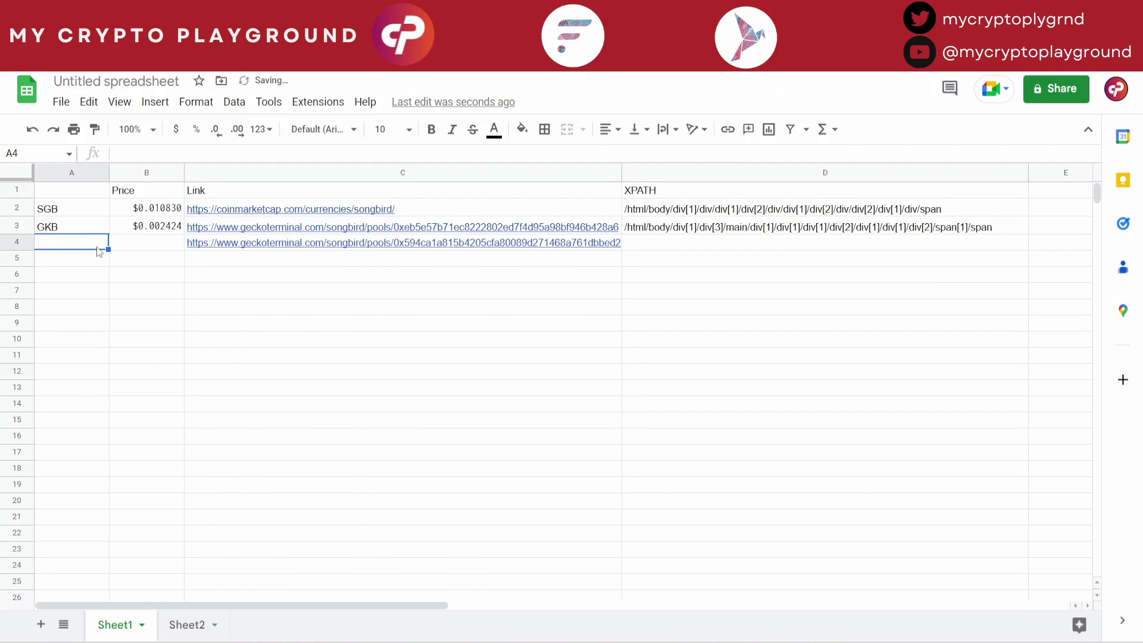
type("SPRK")
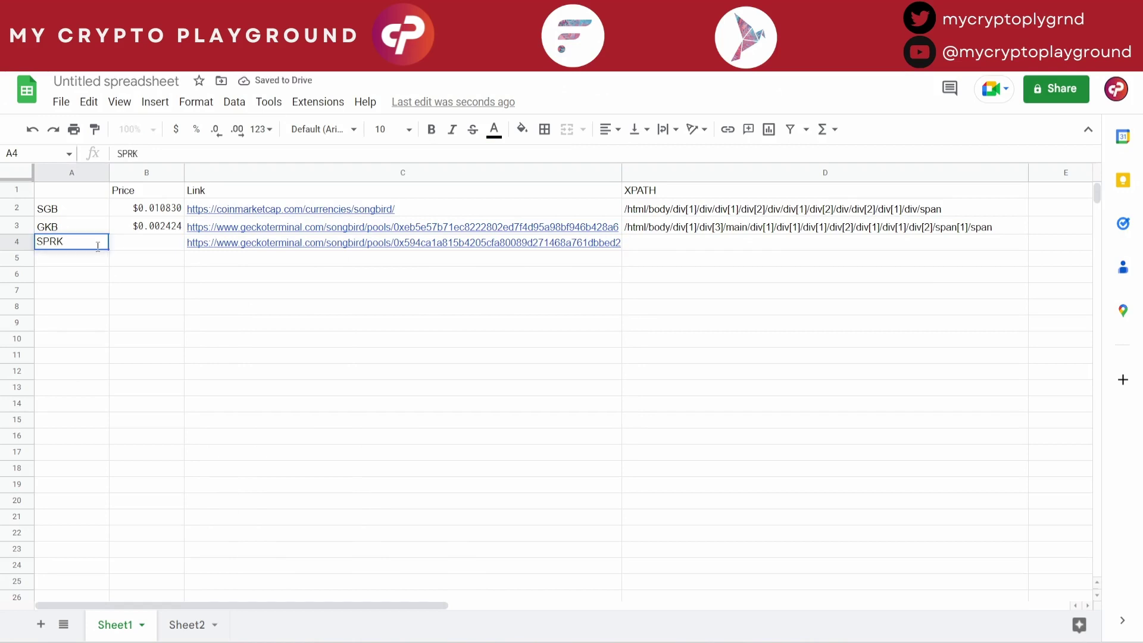
key("Tab")
Inspect the SparkS price on GeckoTerminal and copy its span element's full XPath into the SPRK row's XPATH cell, D4, in Google Sheets.
key("Tab")
key("Tab")
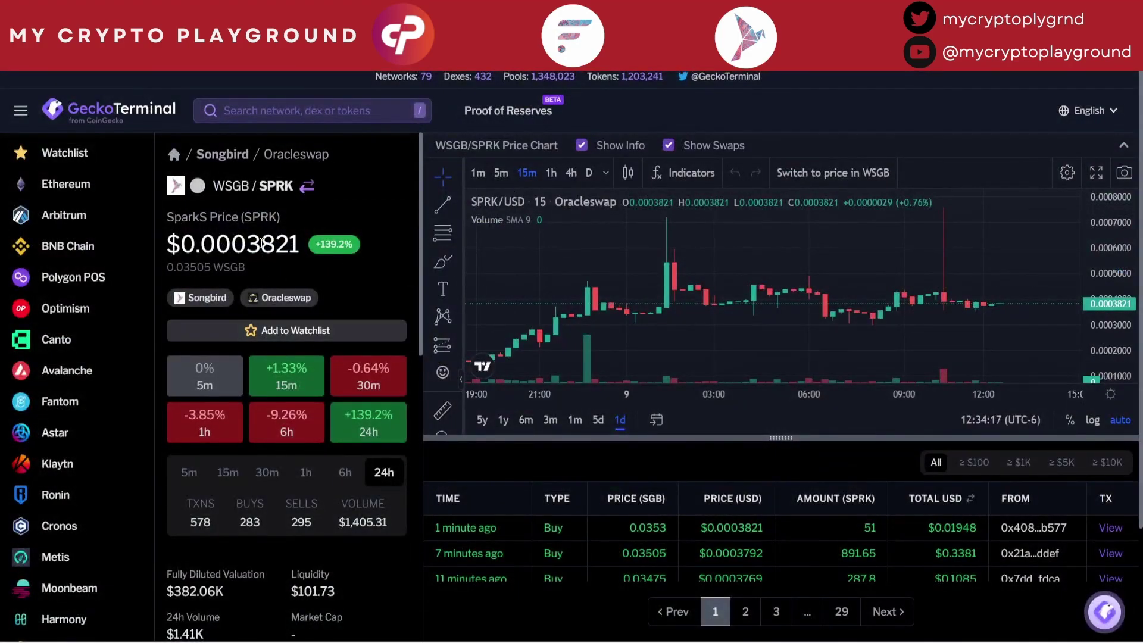
double_click(237, 247)
right_click(236, 246)
left_click(238, 255)
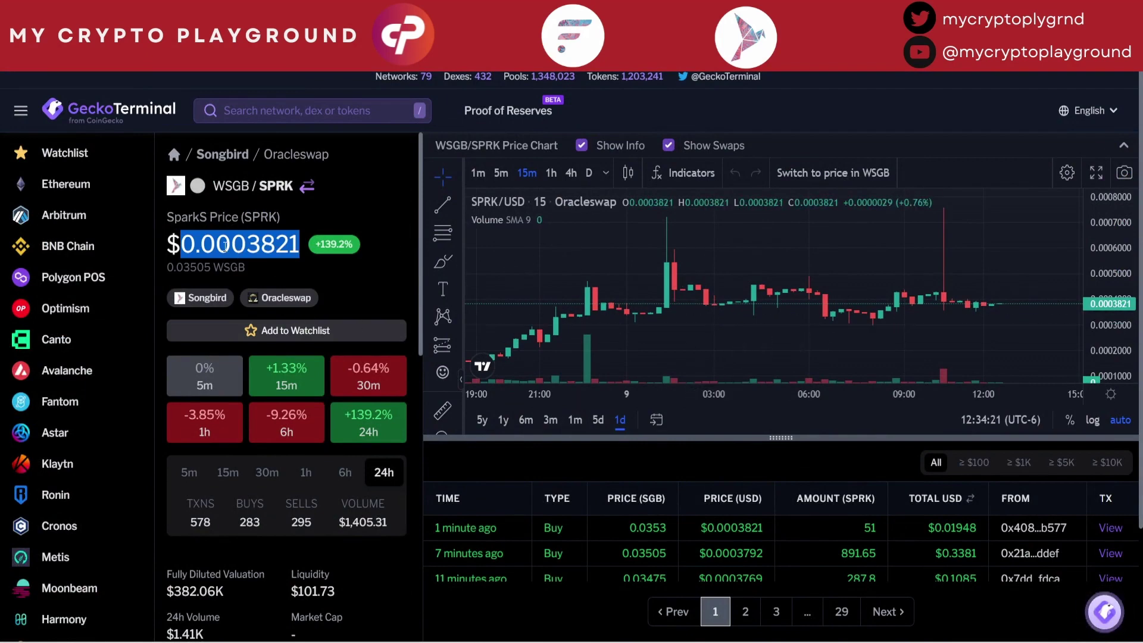
right_click(231, 246)
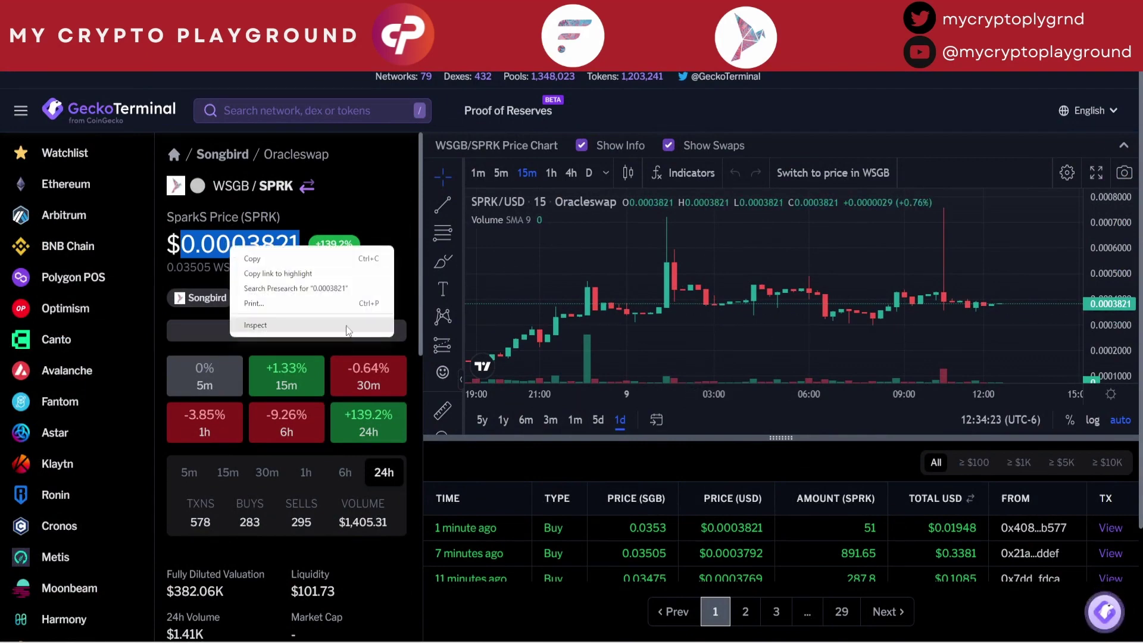
left_click(349, 331)
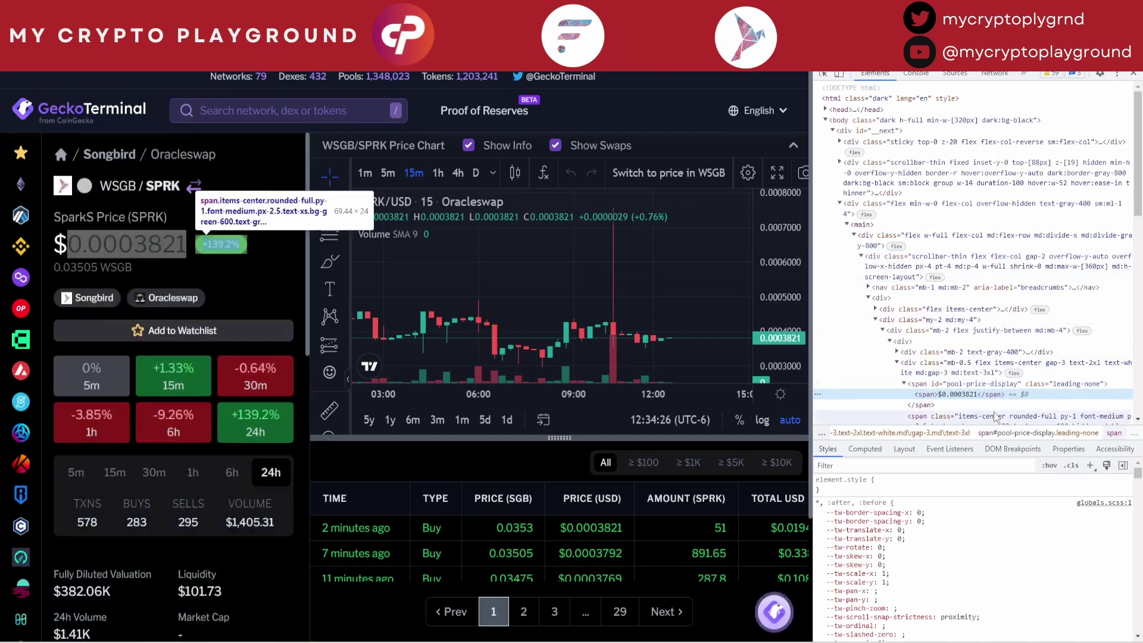
right_click(902, 394)
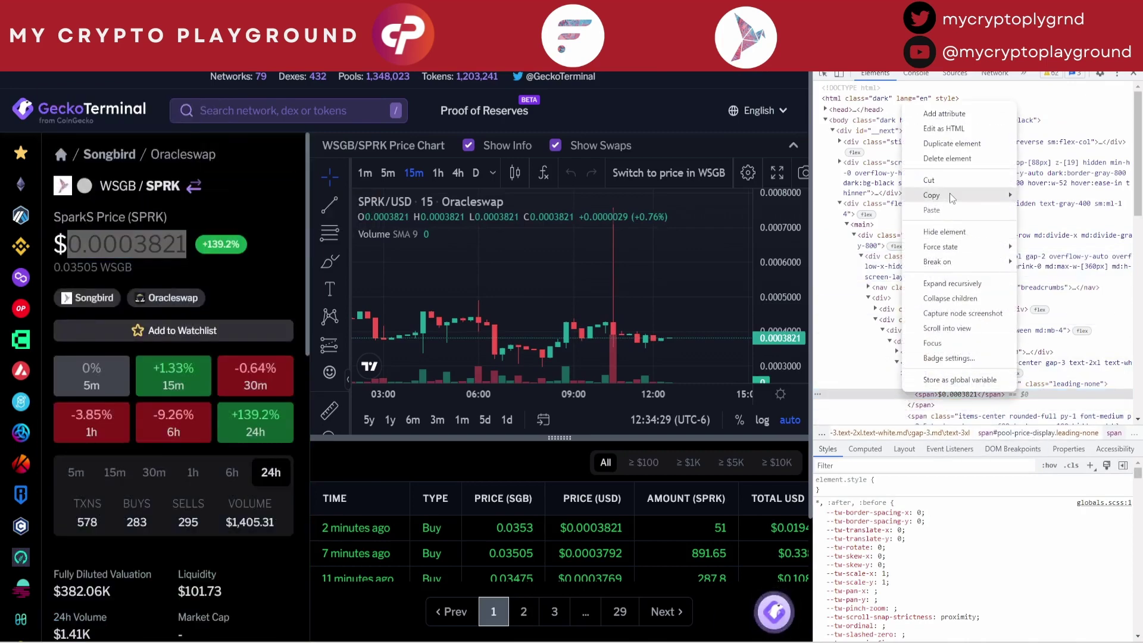
left_click(1030, 302)
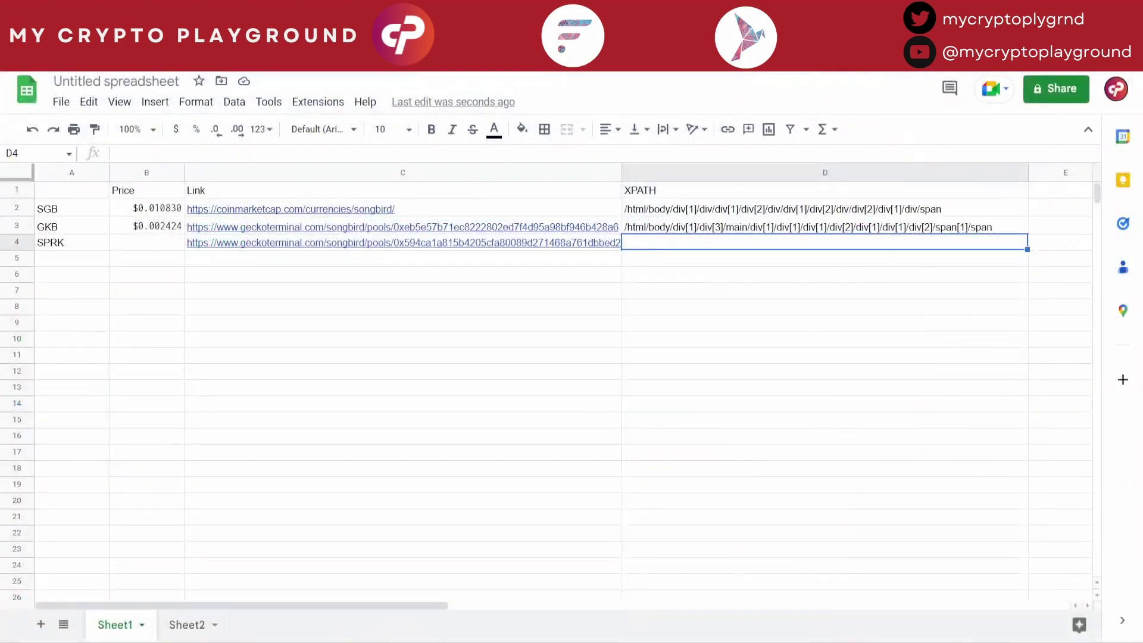
right_click(671, 245)
mouse_move(671, 245)
left_click(722, 210)
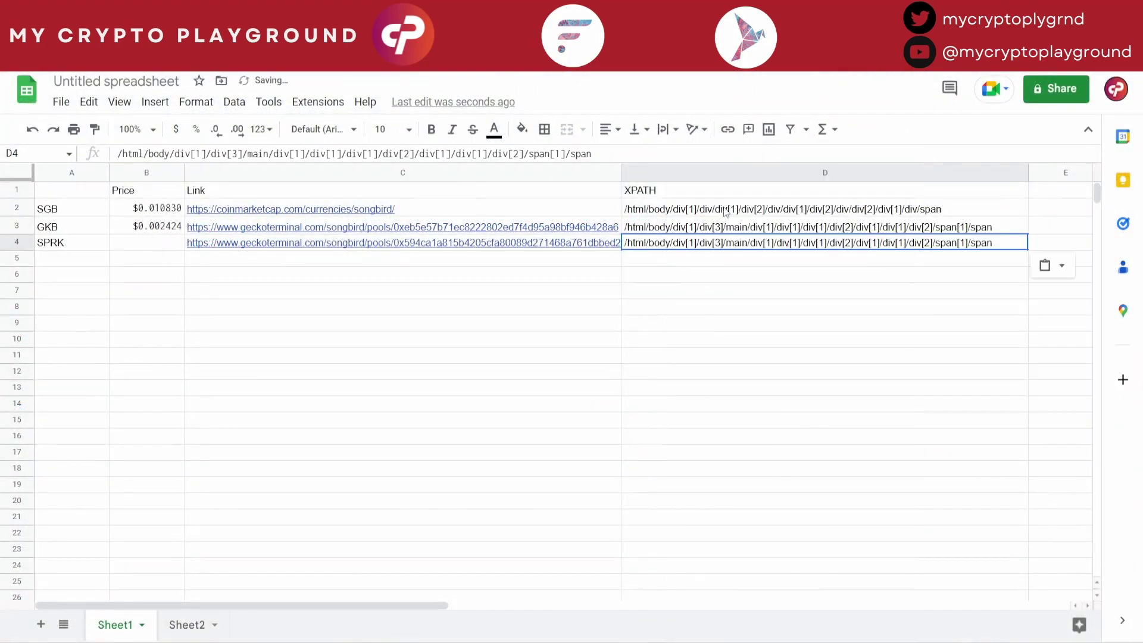
Fill the IMPORTXML price formula from B3 down to SPRK's cell B4 and show B4 with seven decimal places.
left_click(159, 244)
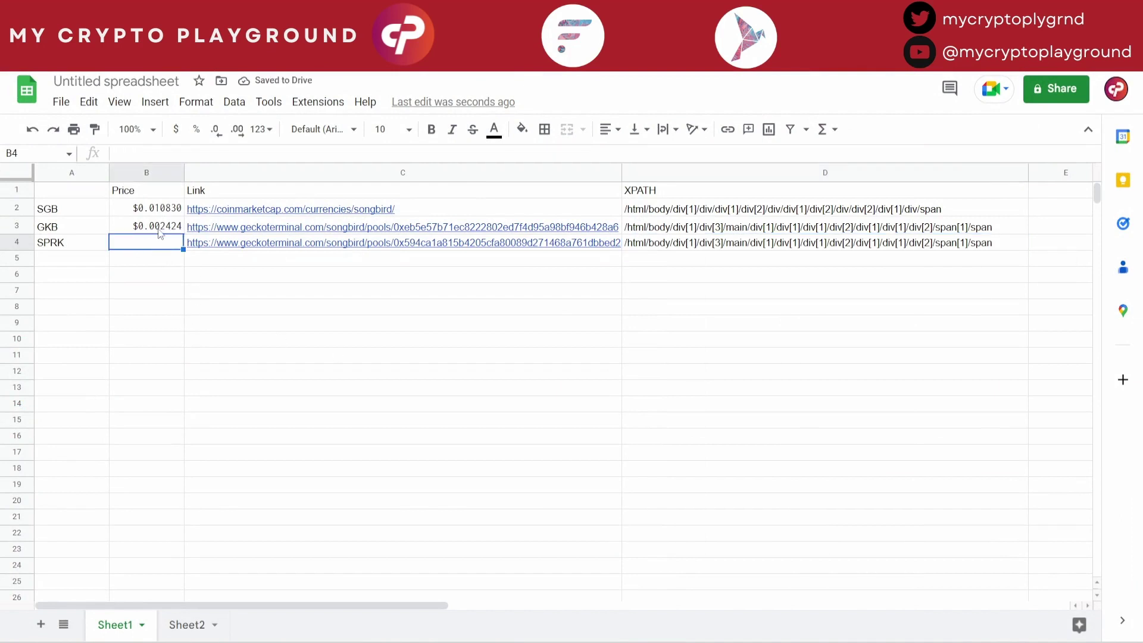
left_click(159, 231)
left_click(154, 248)
left_click(167, 231)
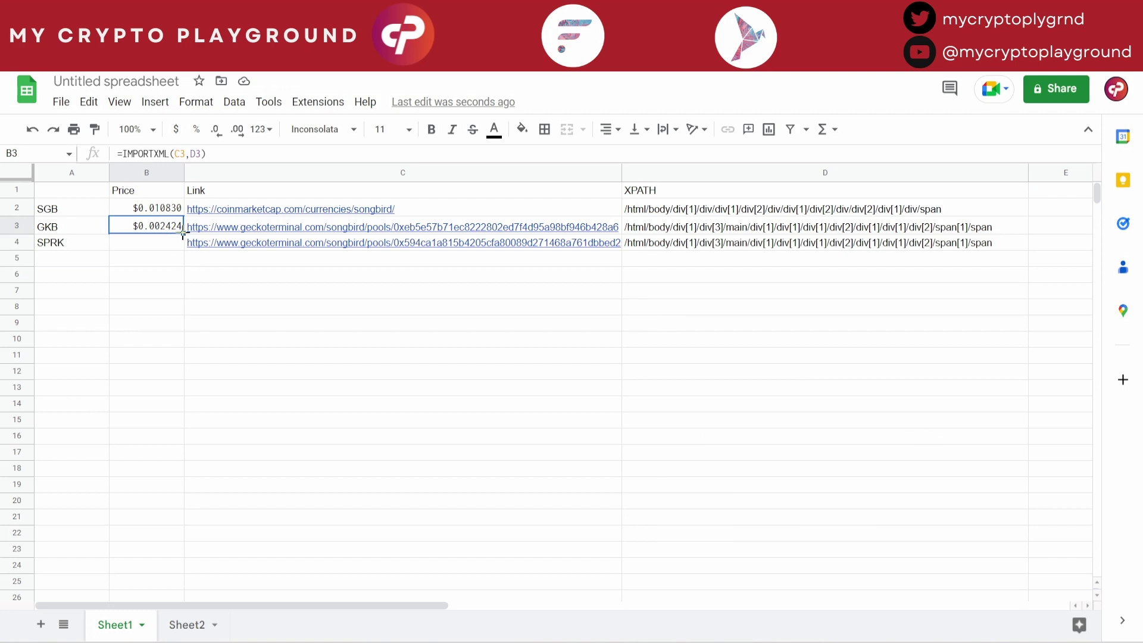
left_click_drag(183, 234, 182, 247)
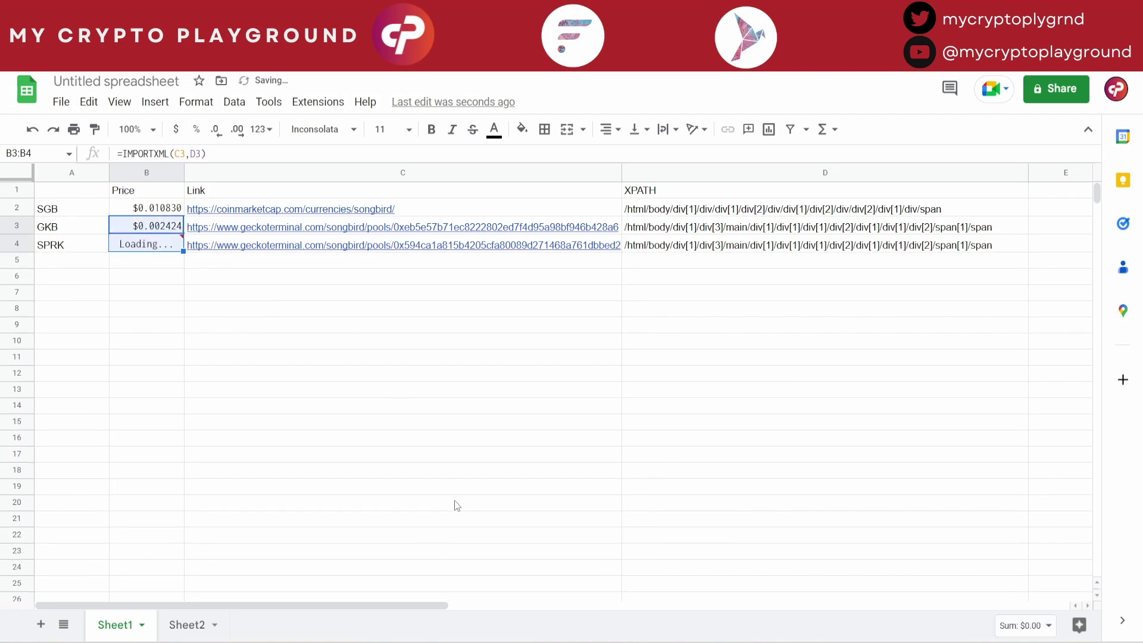
left_click(146, 246)
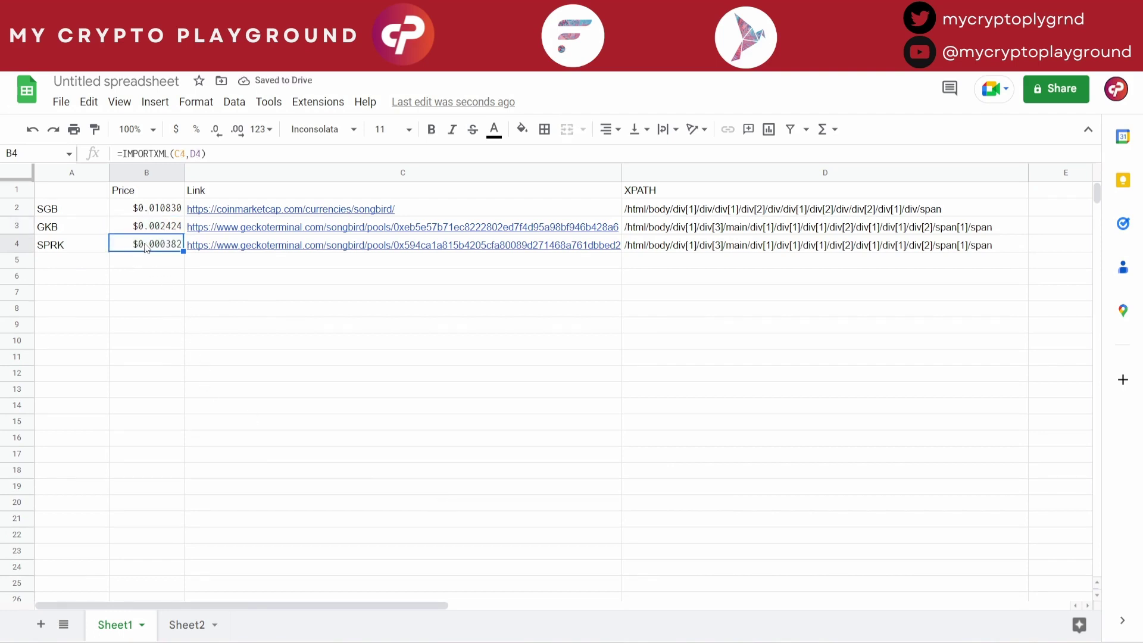
left_click(238, 130)
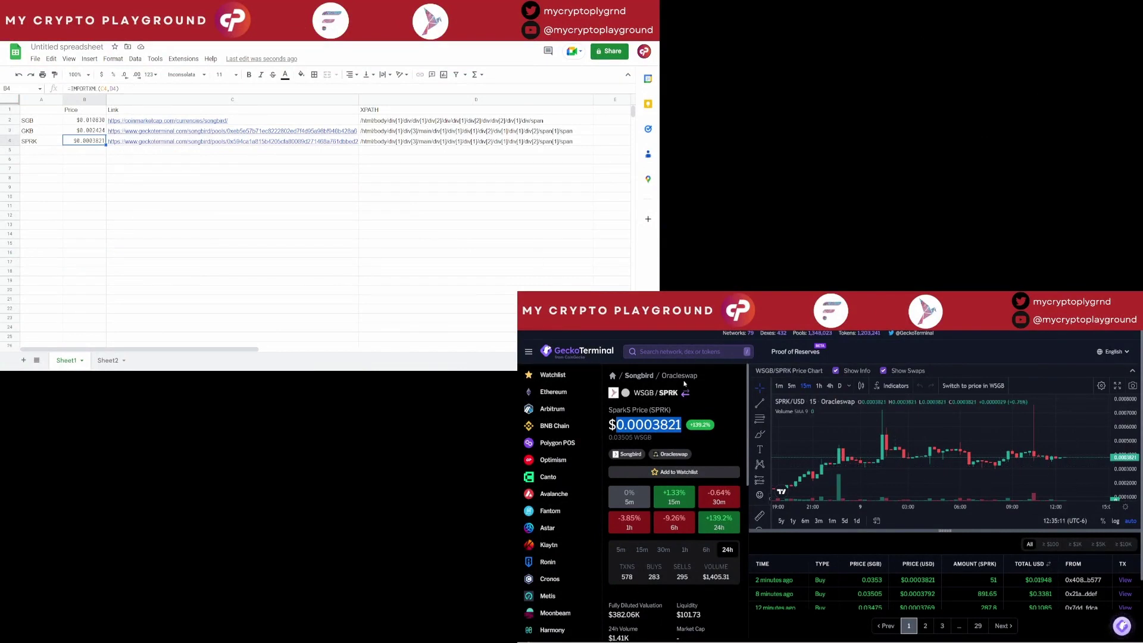
Switch to GeckoTerminal, return to the Oracleswap pools list and open the SRIBBITS / WSGB pool.
left_click(679, 376)
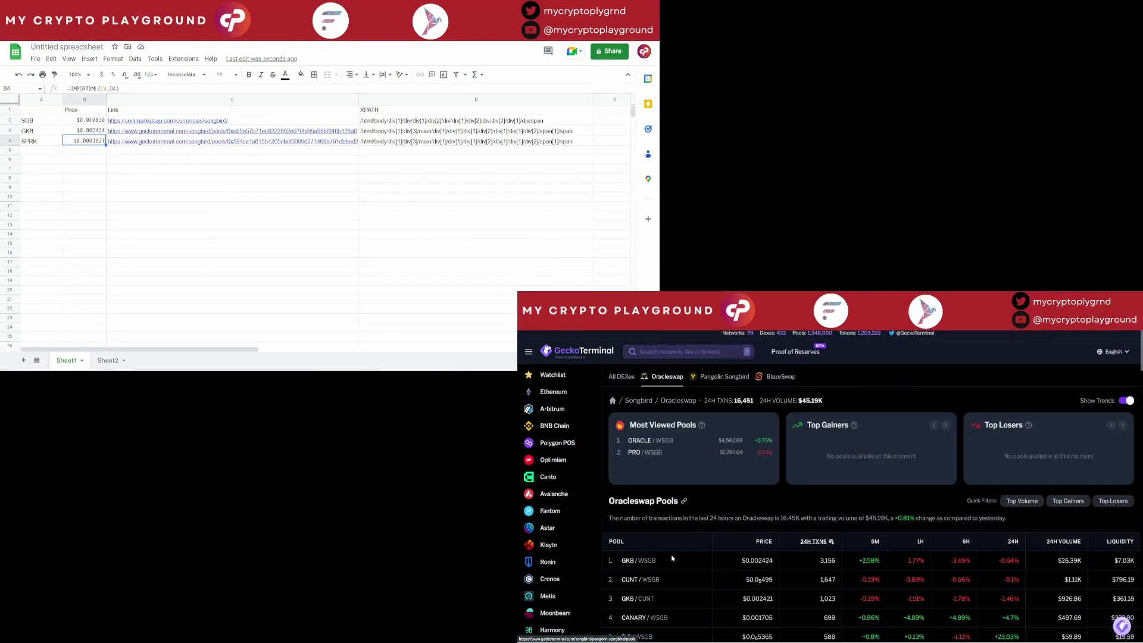
scroll(674, 553, "down", 2)
scroll(674, 550, "down", 5)
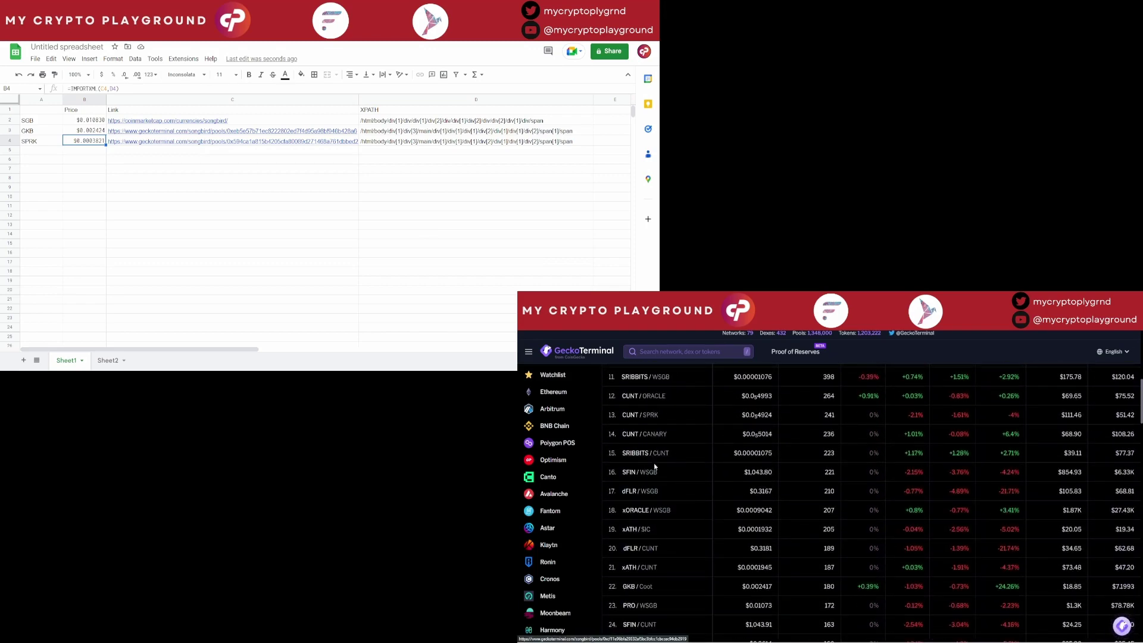
scroll(657, 470, "up", 3)
left_click(643, 548)
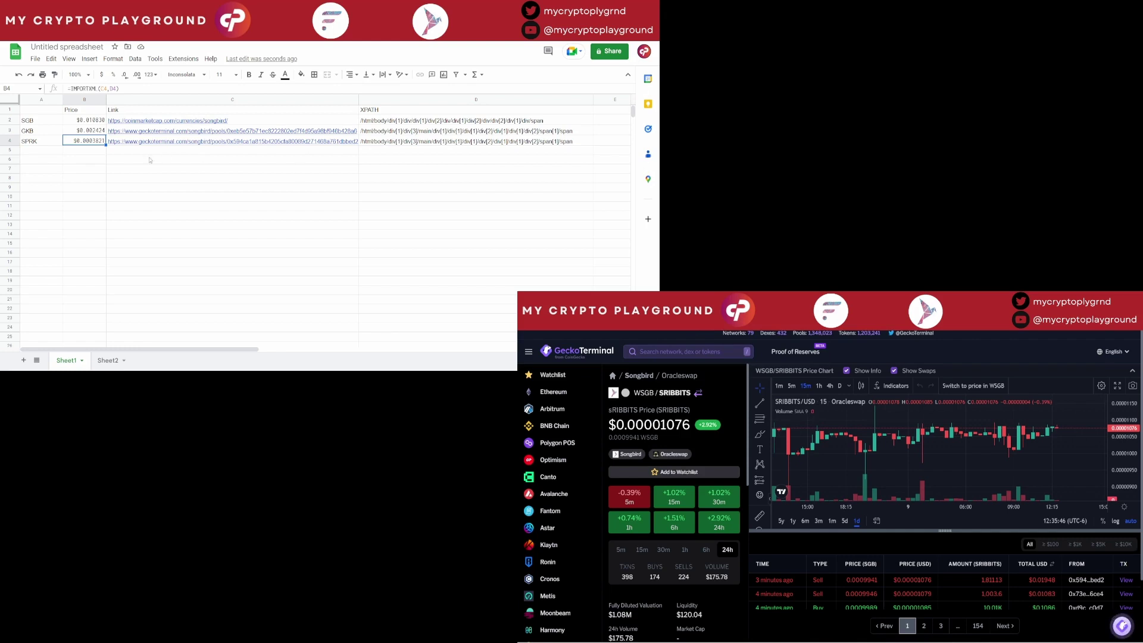
In the Google Sheets spreadsheet, label cell A5 sRibbits and paste the SRIBBITS / WSGB pool page's web address into Link cell C5.
left_click(37, 150)
type("sR")
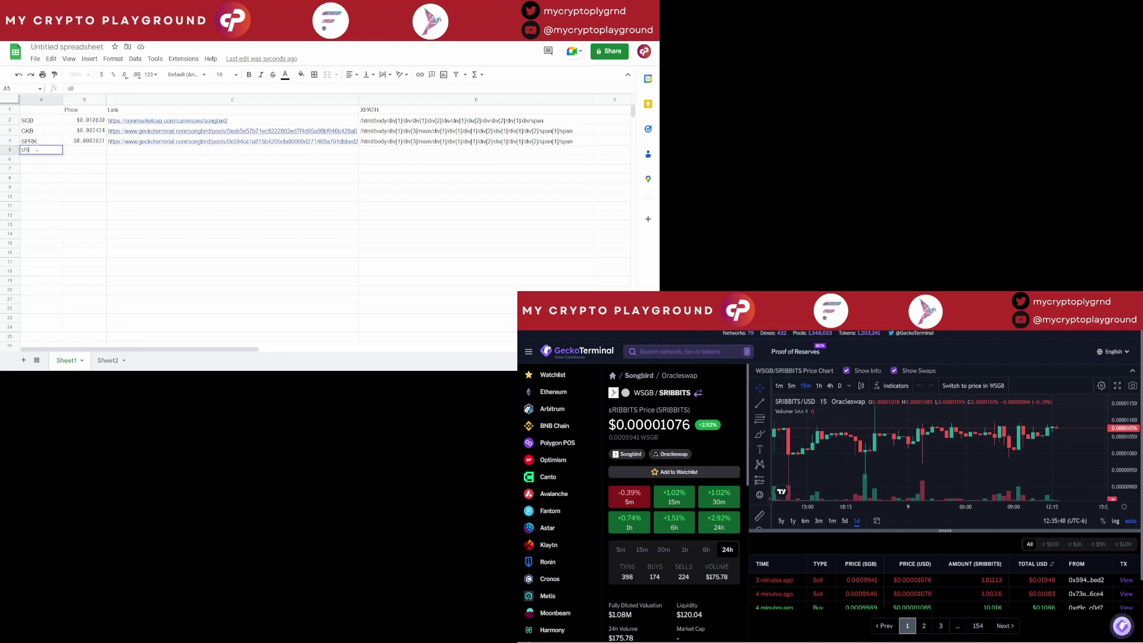
type("ibbits")
key("Tab")
key("Tab")
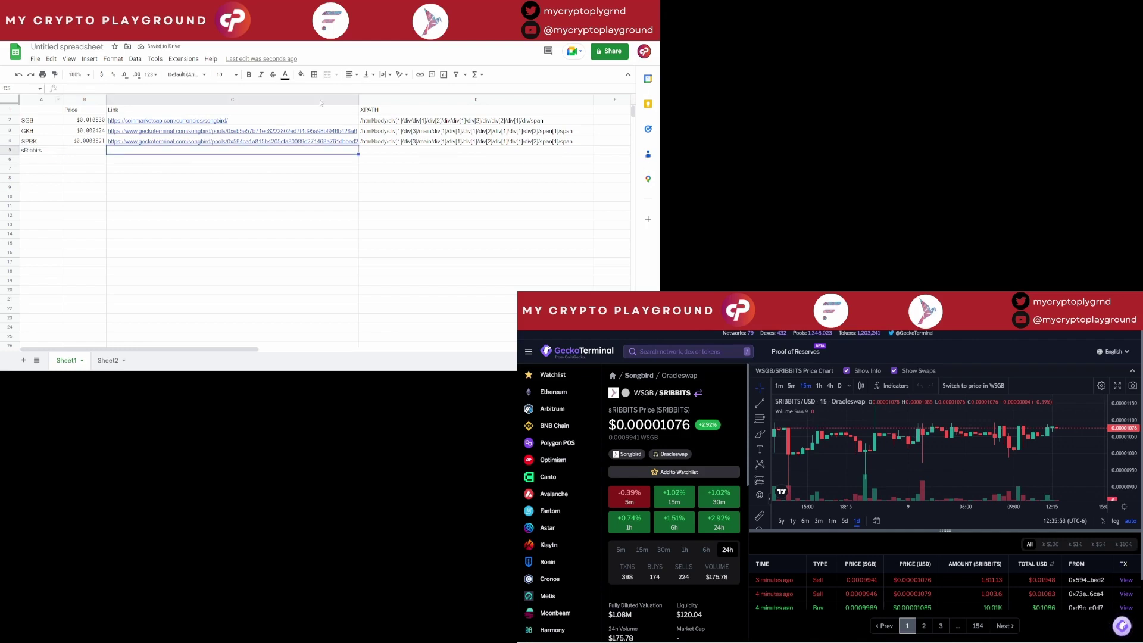
right_click(168, 156)
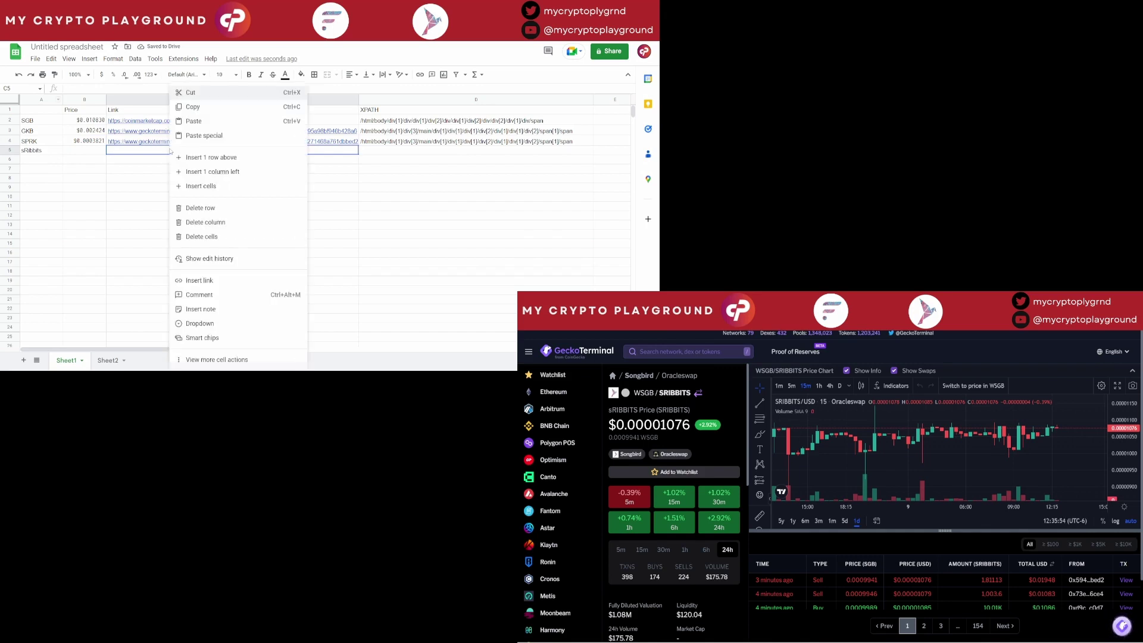
left_click(194, 117)
key("Tab")
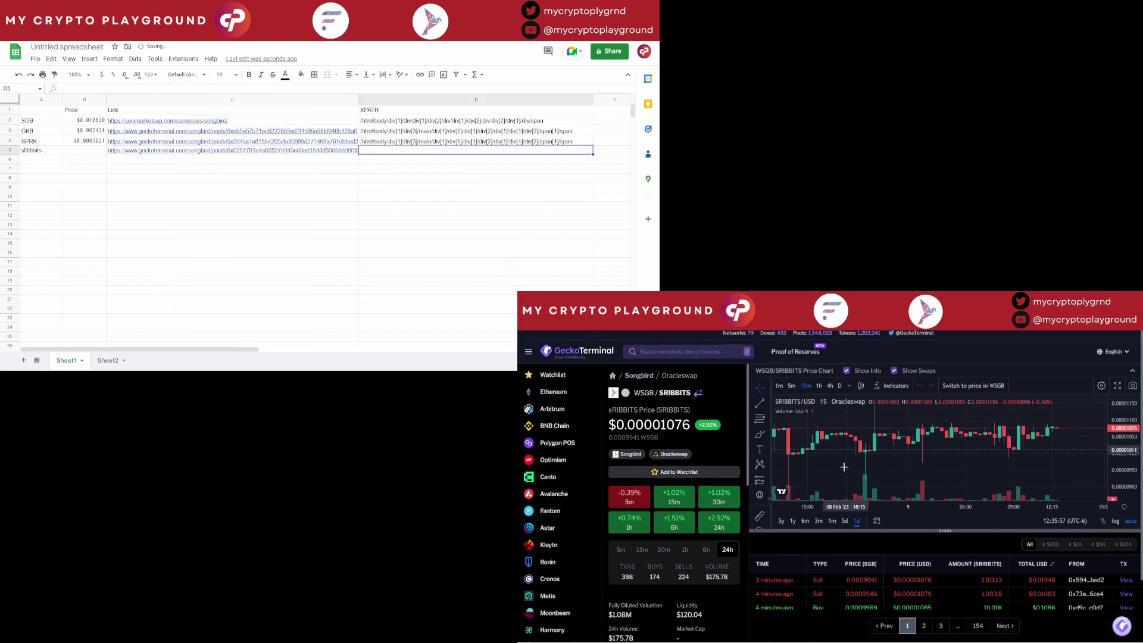
Inspect the sRIBBITS price on GeckoTerminal and copy its span element's full XPath into XPATH cell D5 in Google Sheets.
double_click(648, 423)
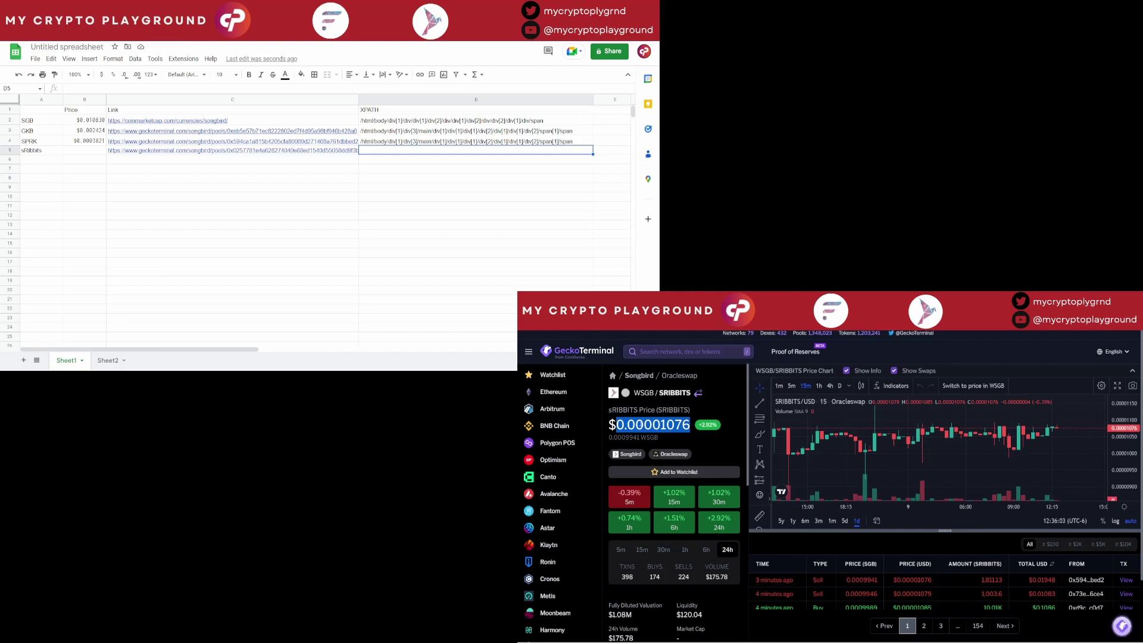
right_click(641, 426)
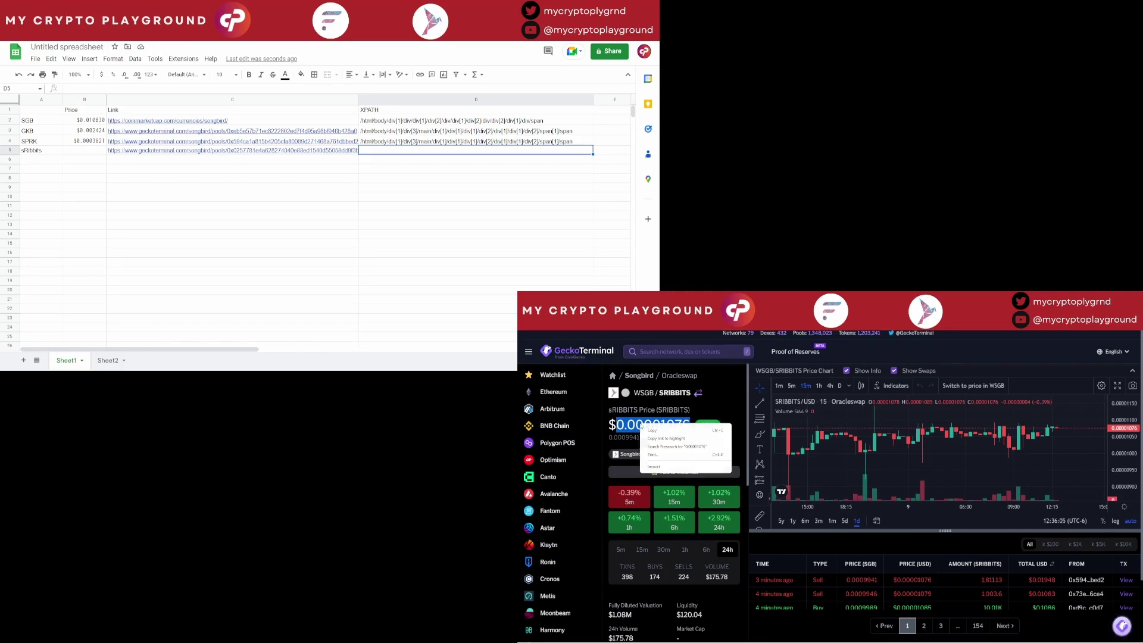
left_click(676, 468)
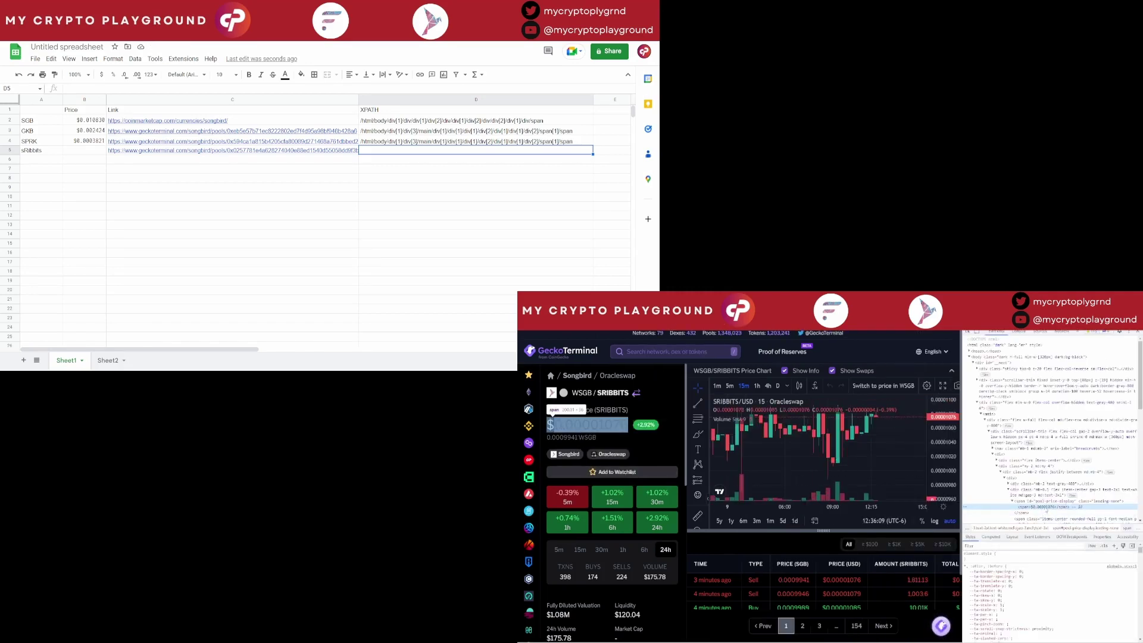
right_click(1046, 508)
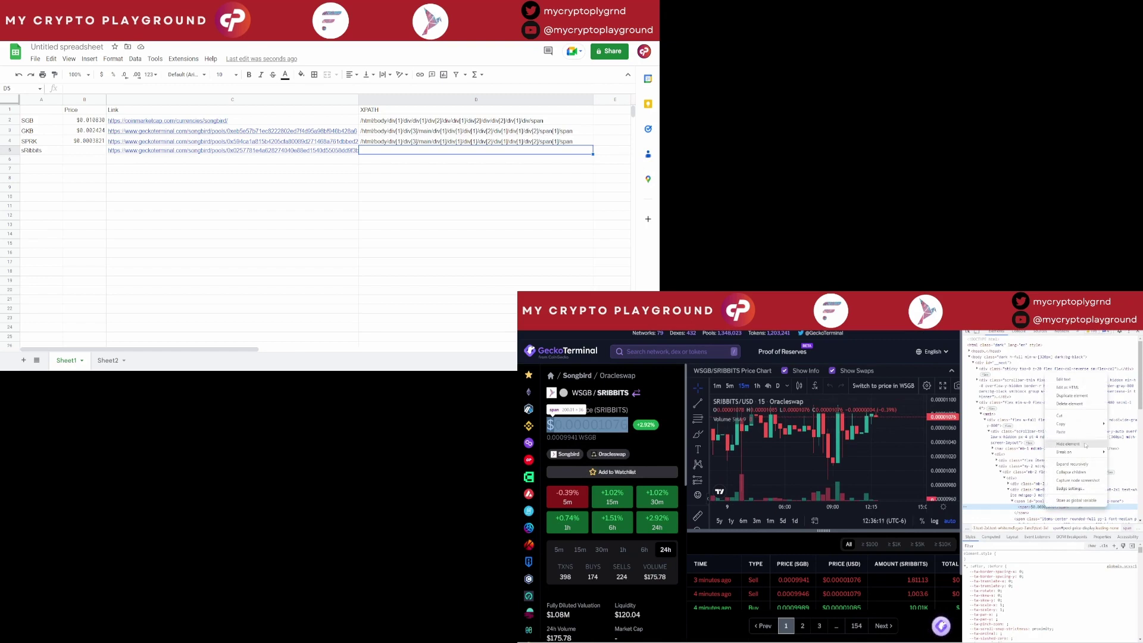
mouse_move(1084, 425)
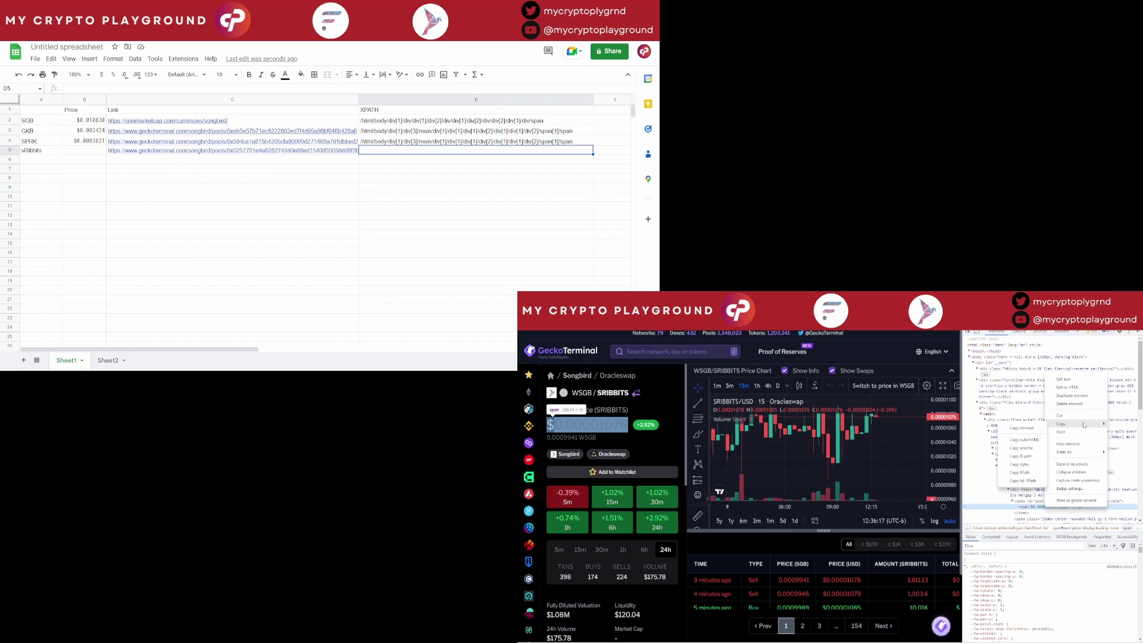
left_click(1022, 481)
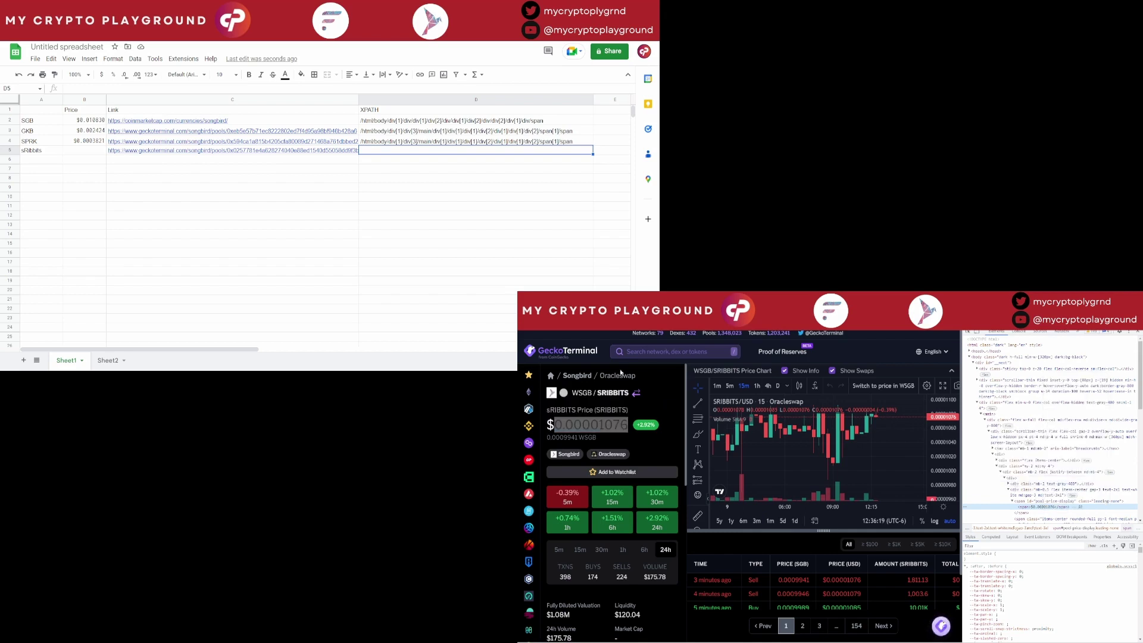
right_click(372, 154)
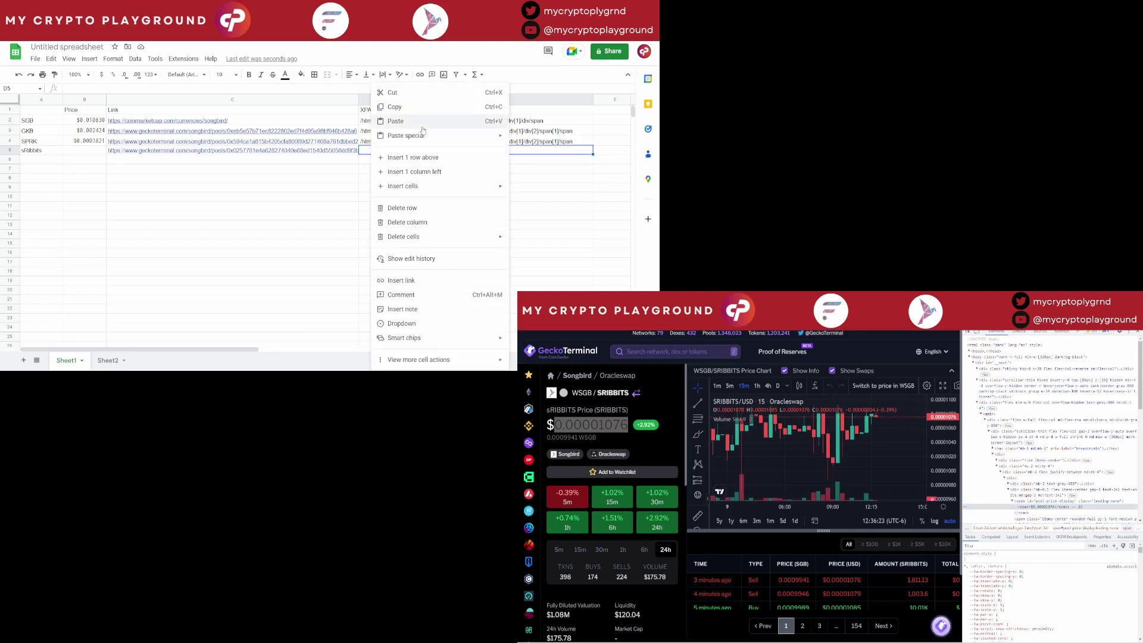
left_click(396, 121)
left_click(302, 233)
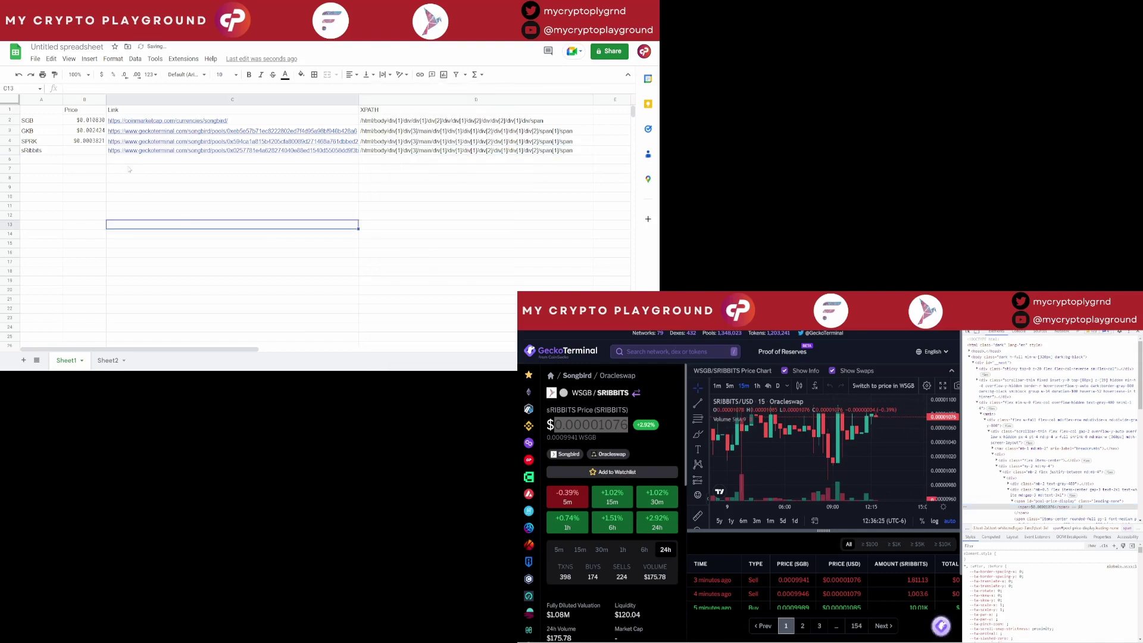
Fill the IMPORTXML price formula from B4 down to the sRibbits cell B5 and show B5 with eight decimal places.
left_click(102, 141)
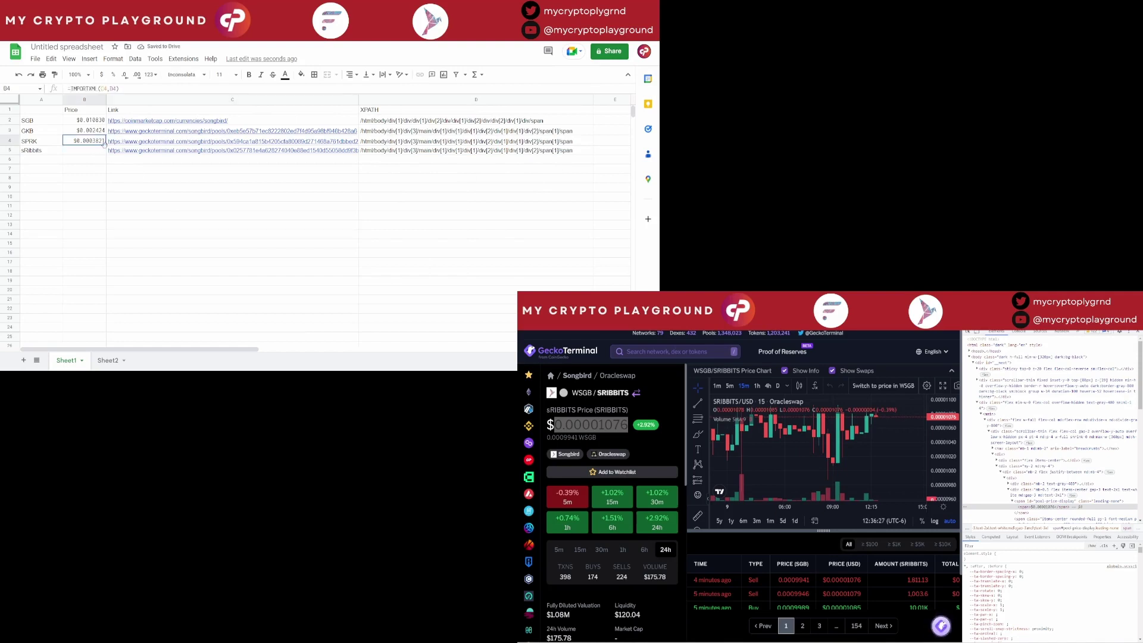
left_click_drag(106, 145, 105, 152)
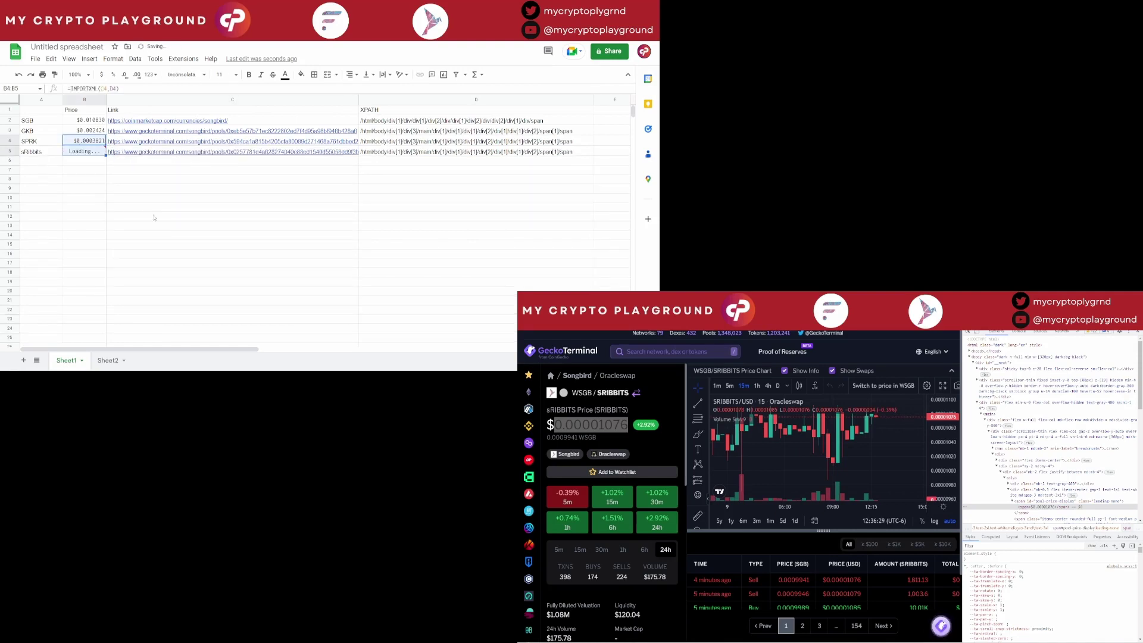
left_click(84, 154)
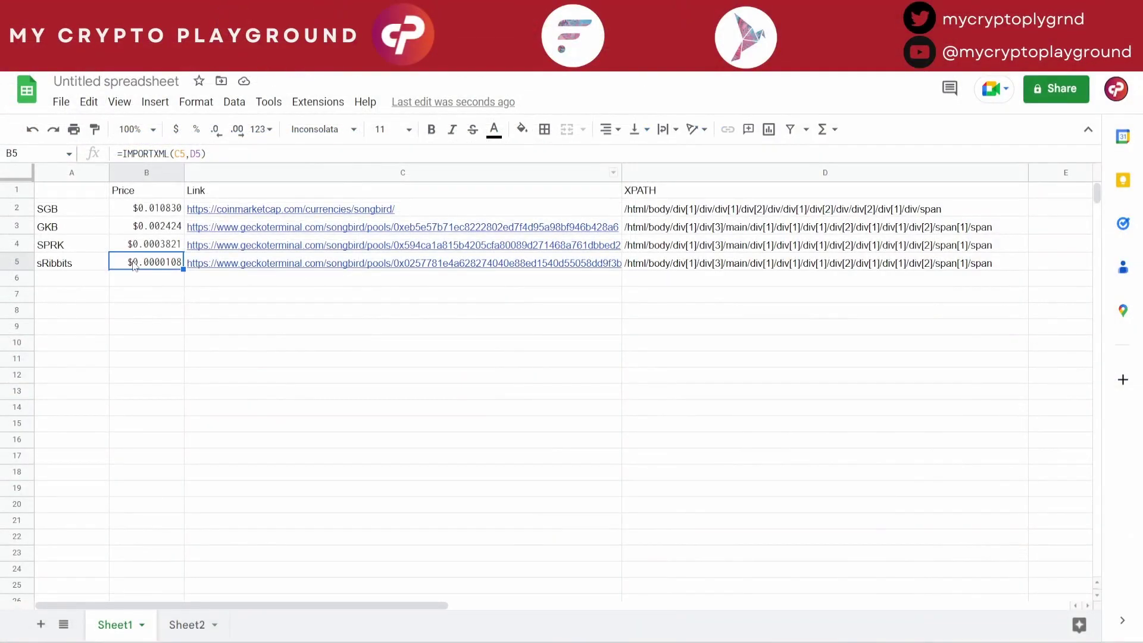
left_click(242, 131)
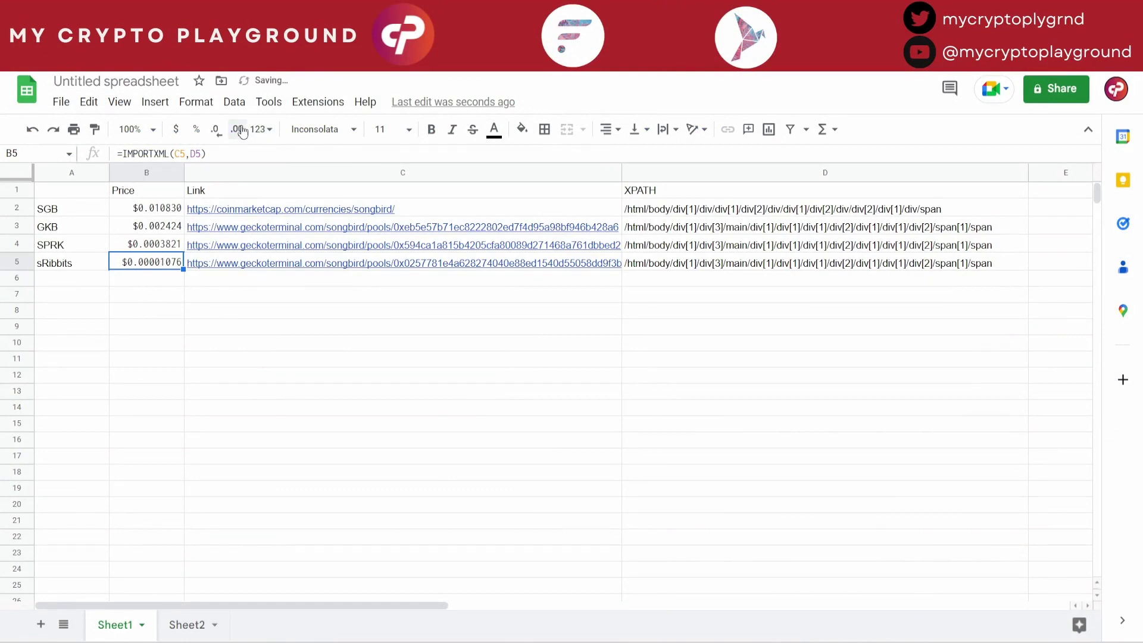
left_click(298, 376)
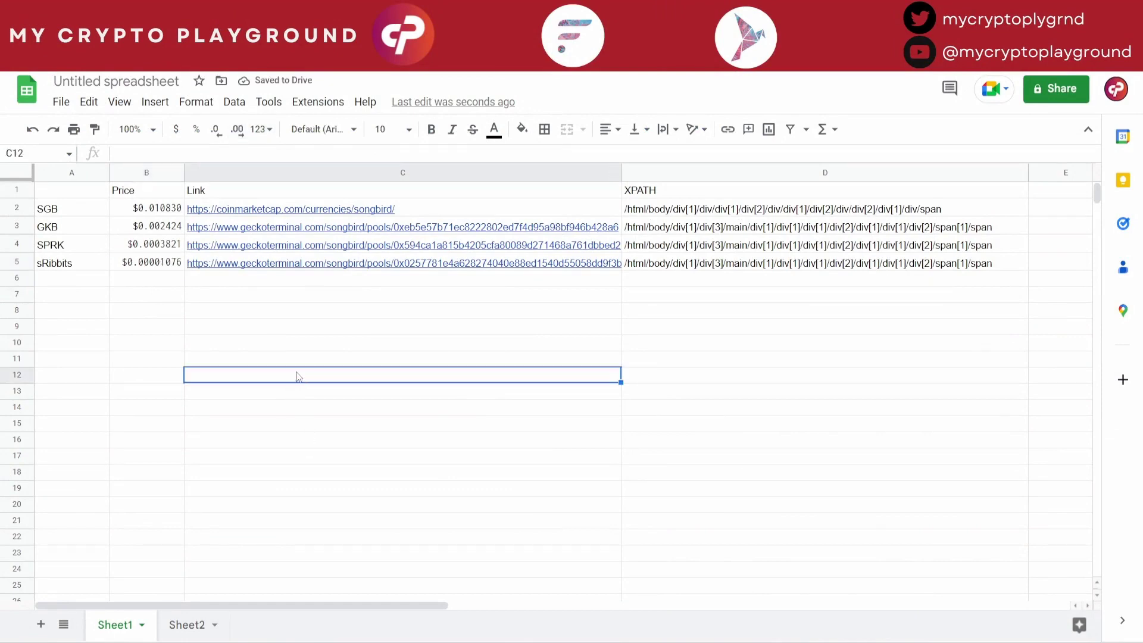